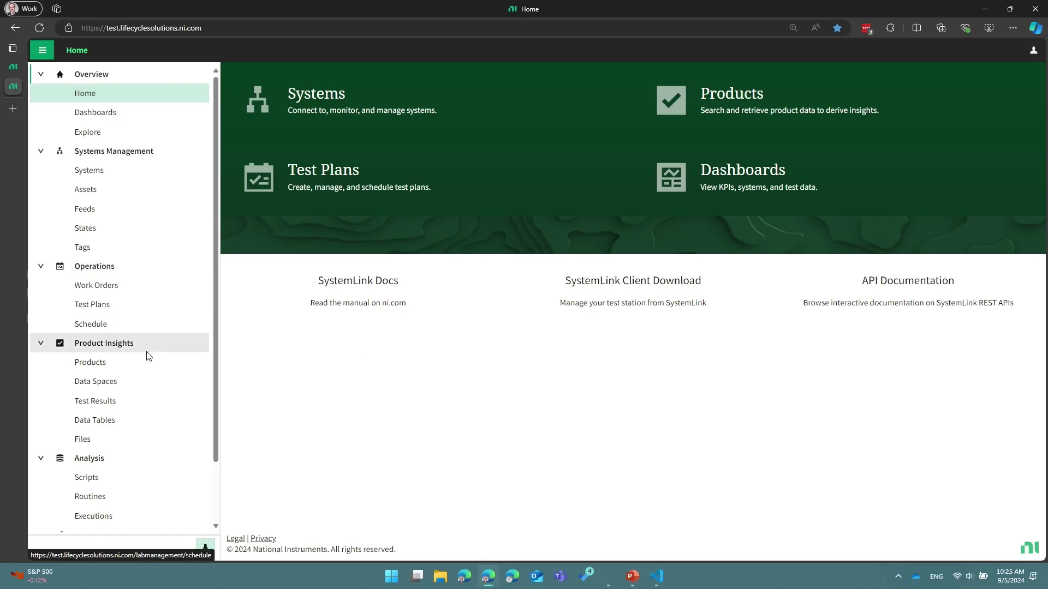
Open the Scripts notebook page, collapse the navigation, and browse the /Demo/ folder files.
{"action": "scroll", "coordinate": [418, 339], "scroll_direction": "down", "scroll_amount": 2}
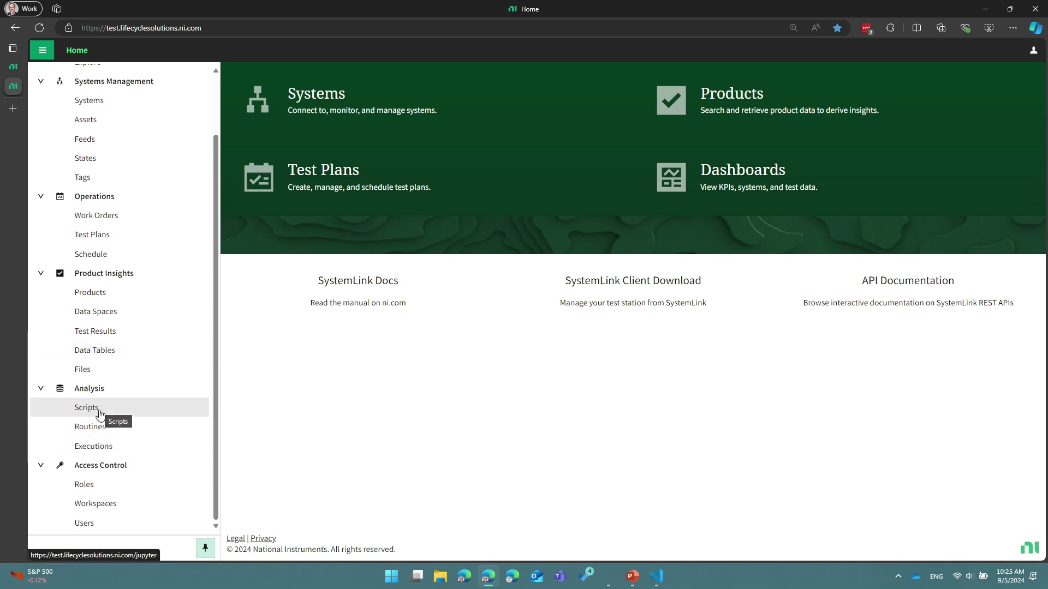
{"action": "left_click", "coordinate": [98, 413]}
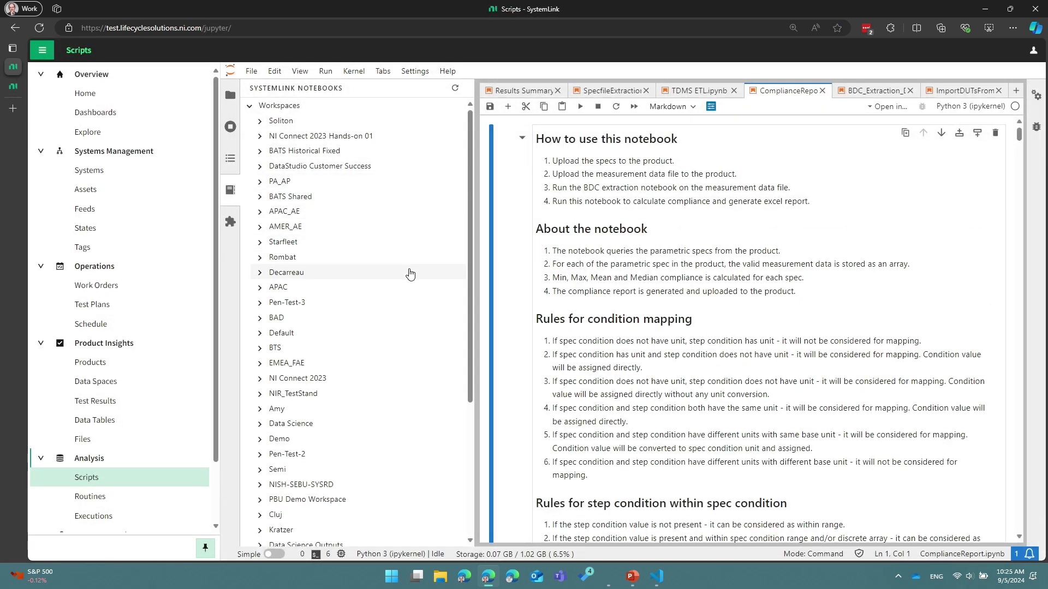
{"action": "left_click", "coordinate": [42, 49]}
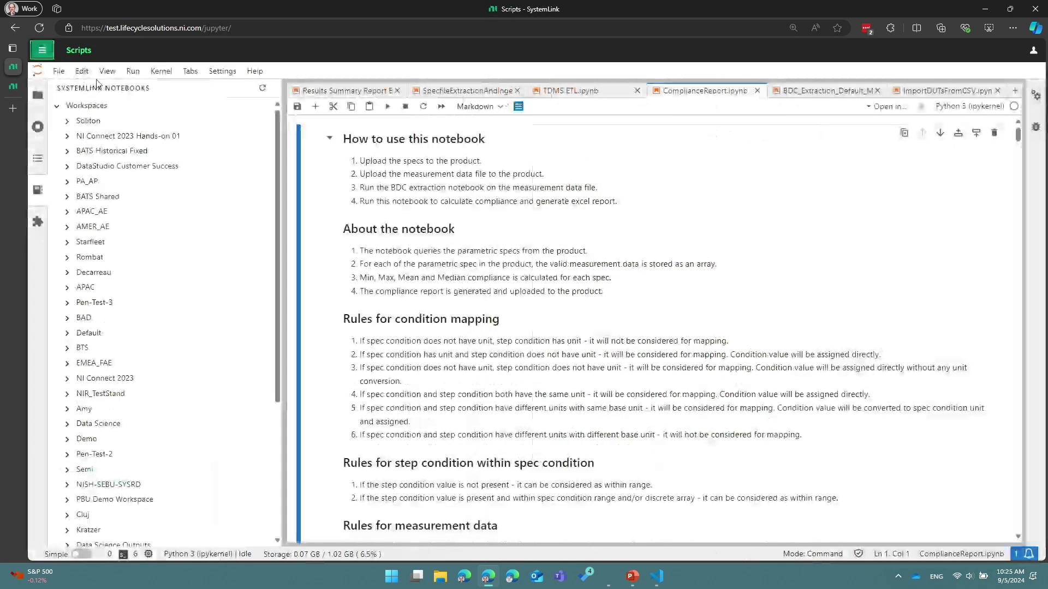
{"action": "left_click", "coordinate": [38, 96]}
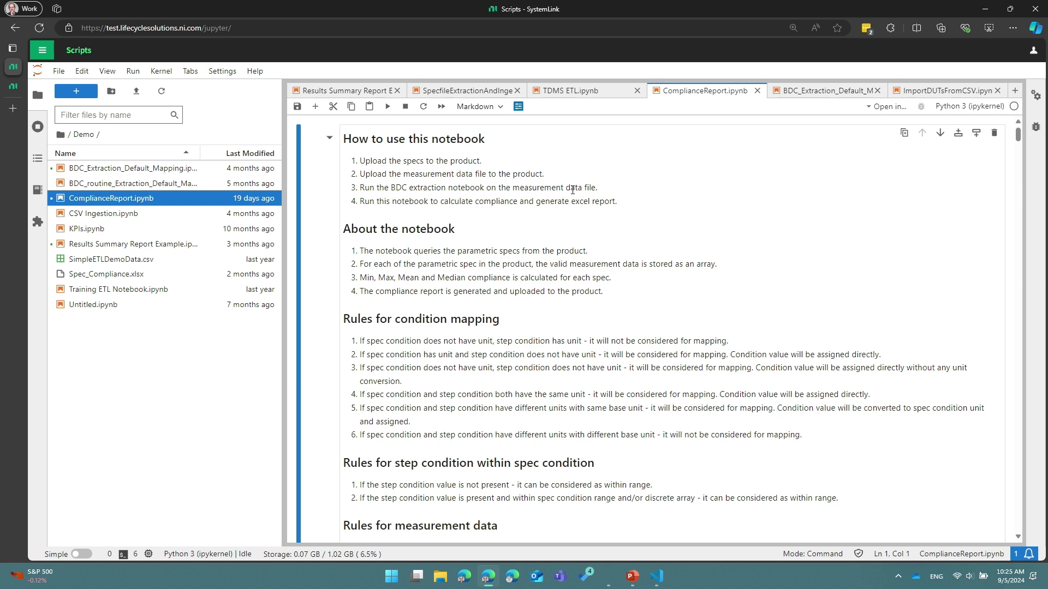
Change excel_file_name in Input Parameters to Spec_Compliance1.xlsx and save the notebook.
{"action": "scroll", "coordinate": [505, 198], "scroll_direction": "down", "scroll_amount": 15}
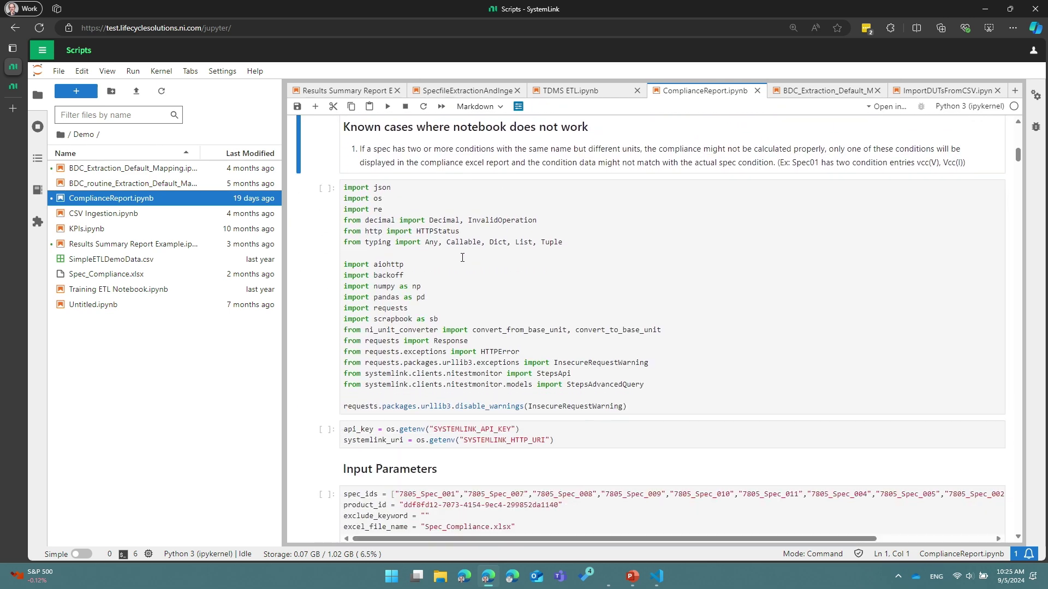
{"action": "left_click", "coordinate": [462, 258]}
{"action": "scroll", "coordinate": [467, 234], "scroll_direction": "down", "scroll_amount": 6}
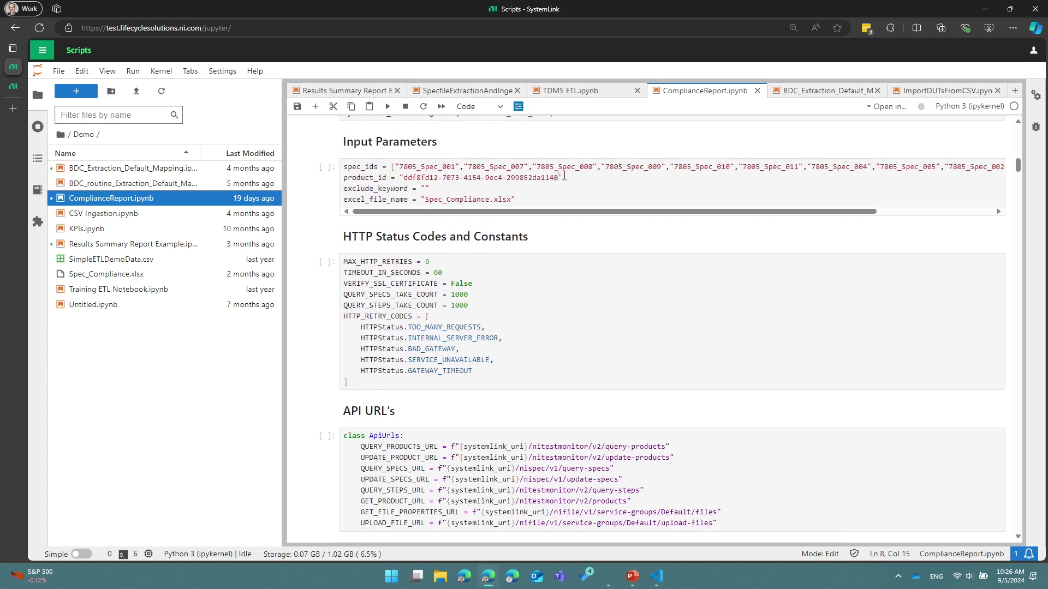
{"action": "left_click", "coordinate": [564, 177]}
{"action": "left_click", "coordinate": [490, 200]}
{"action": "type", "text": "1"}
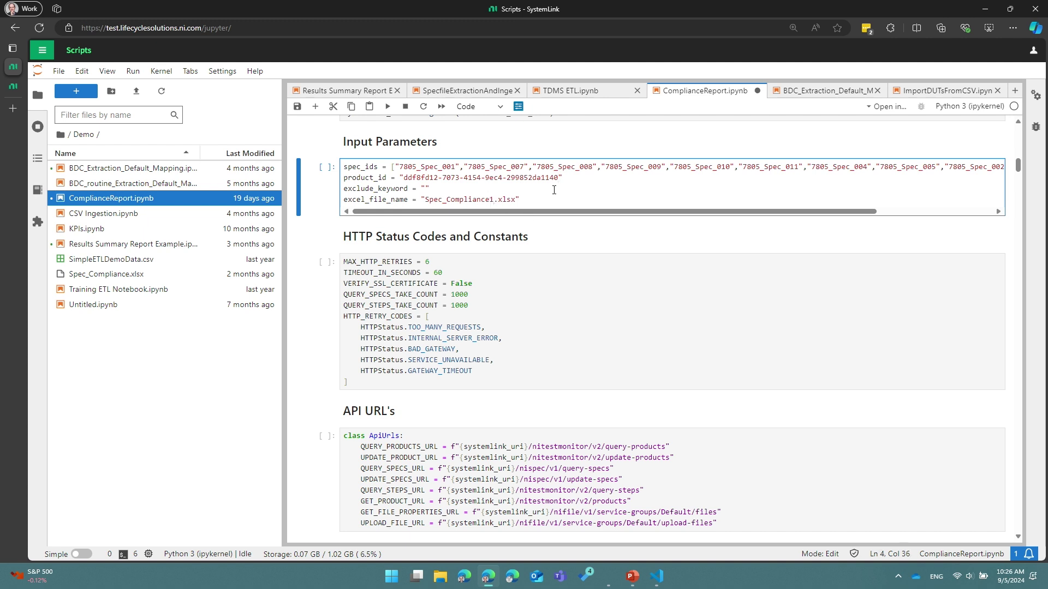
{"action": "key", "text": "ctrl+s"}
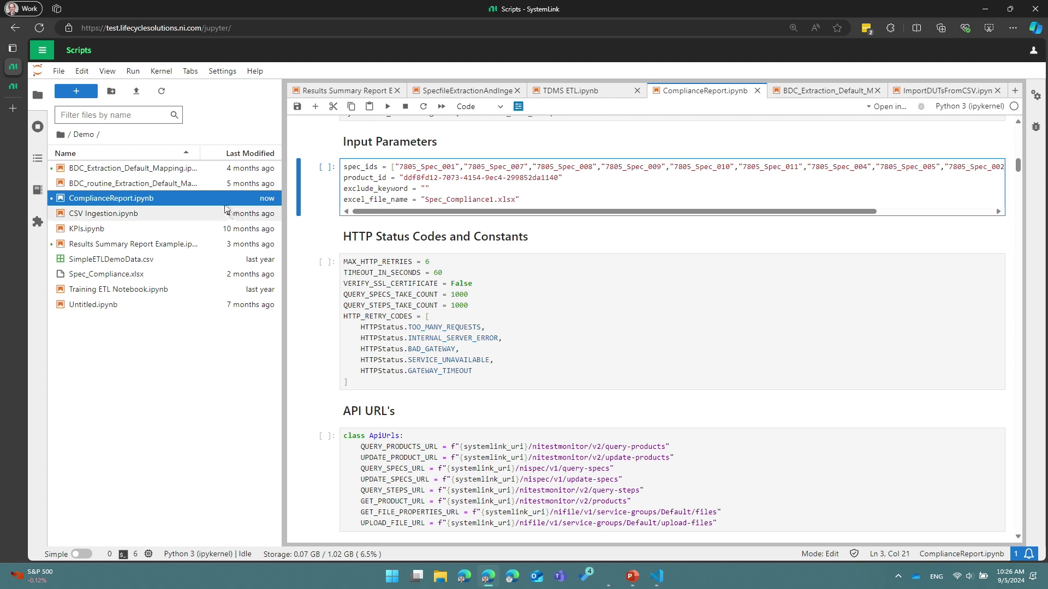
Publish ComplianceReport.ipynb as a Specification Analysis interface, overwriting the existing published version.
{"action": "right_click", "coordinate": [159, 201]}
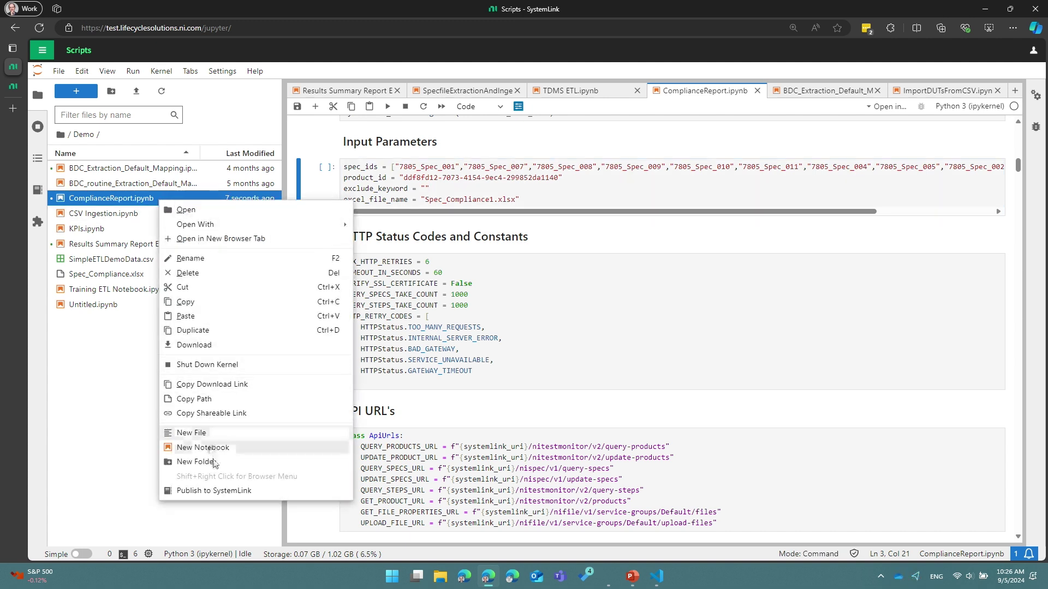
{"action": "left_click", "coordinate": [214, 491]}
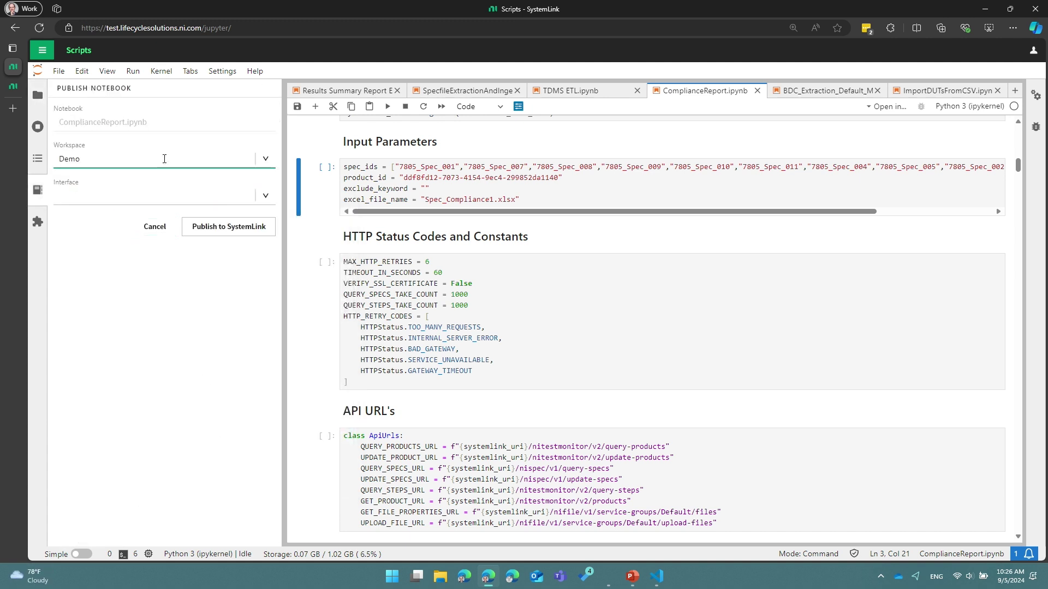
{"action": "left_click", "coordinate": [158, 195]}
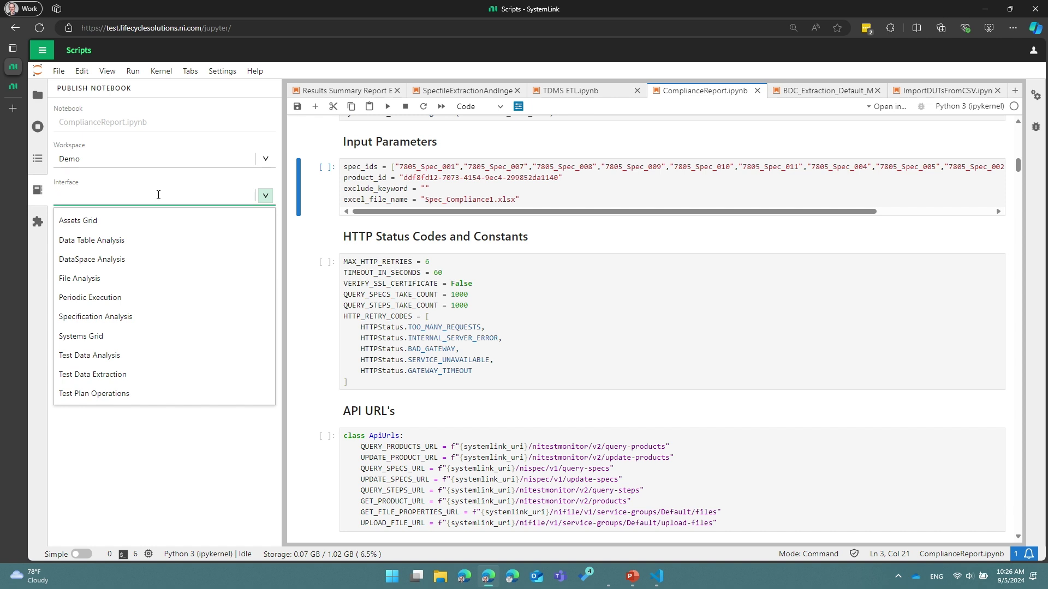
{"action": "left_click", "coordinate": [117, 316]}
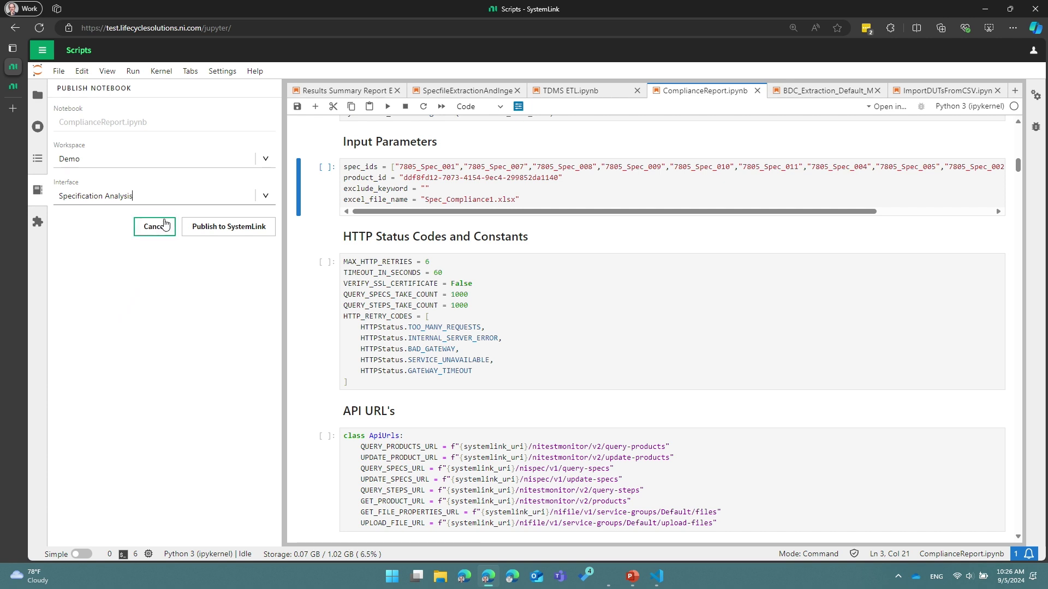
{"action": "left_click", "coordinate": [217, 226]}
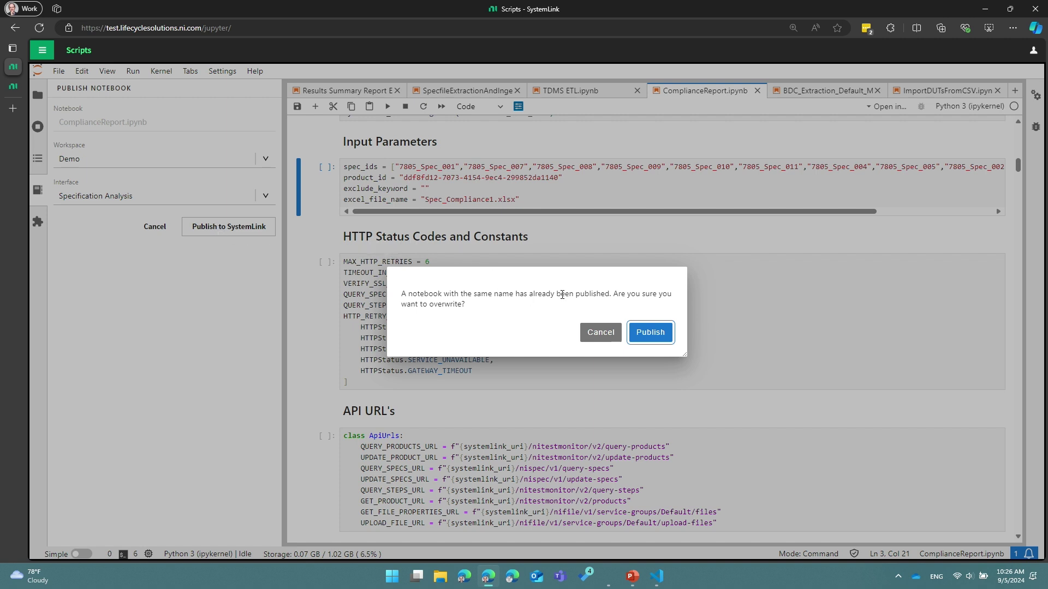
{"action": "left_click", "coordinate": [652, 332]}
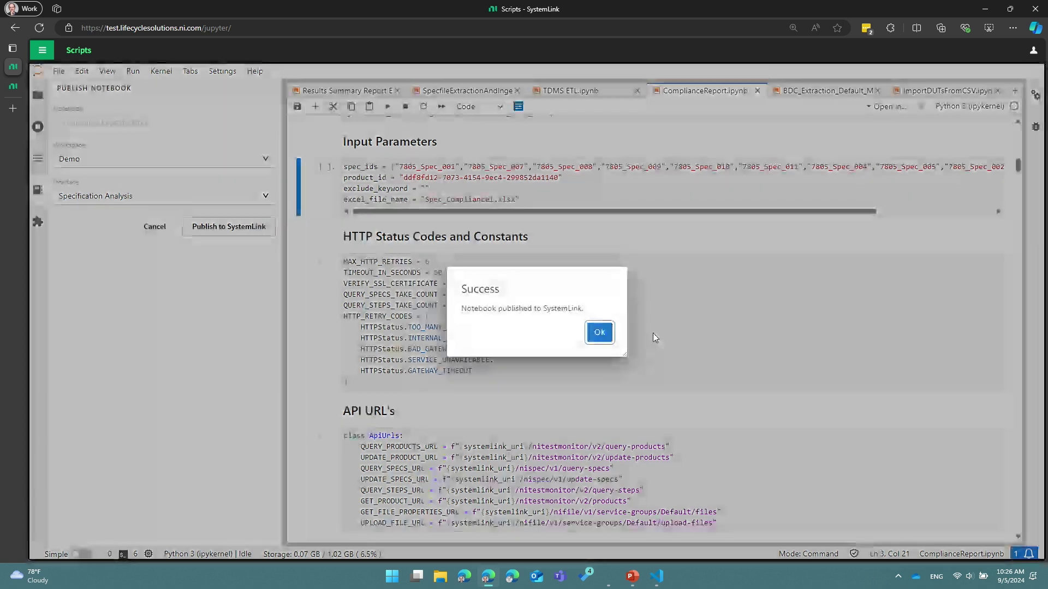
{"action": "left_click", "coordinate": [599, 332]}
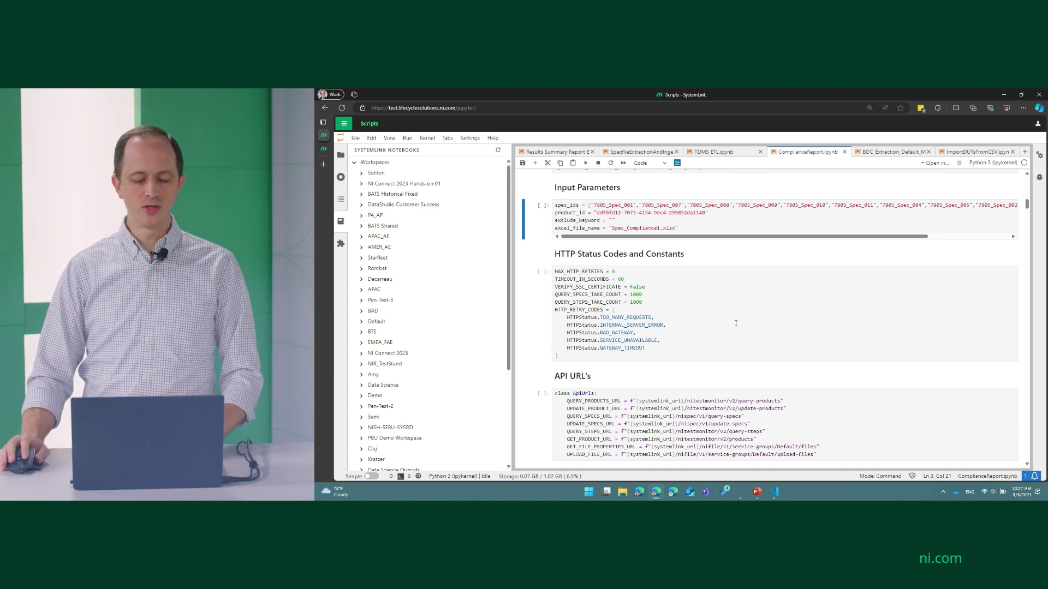
Switch to VS Code and scroll through the local ComplianceReport.ipynb spec health rules.
{"action": "key", "text": "alt+Tab"}
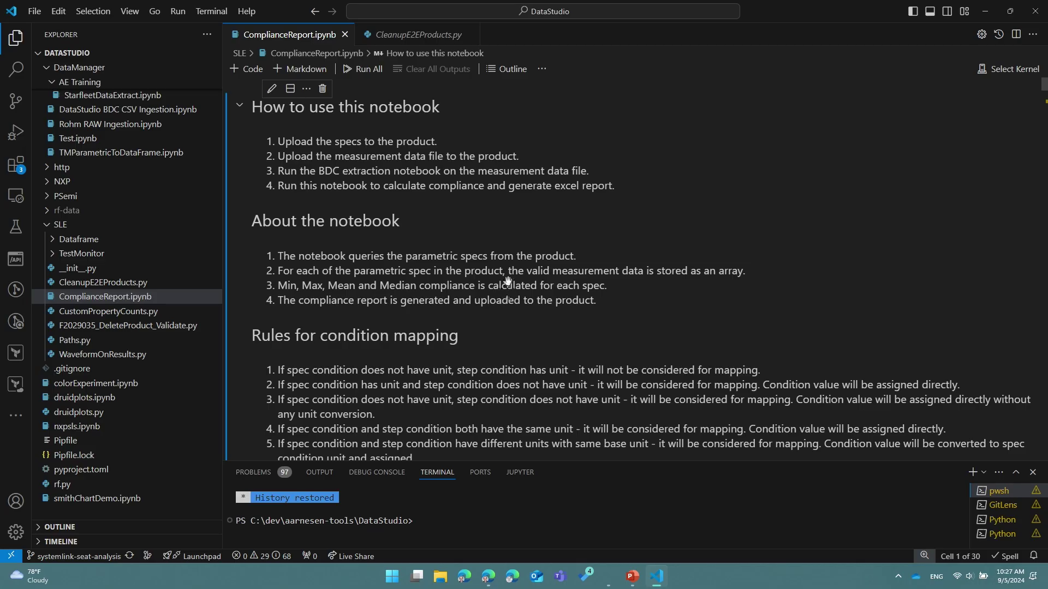
{"action": "scroll", "coordinate": [464, 240], "scroll_direction": "down", "scroll_amount": 12}
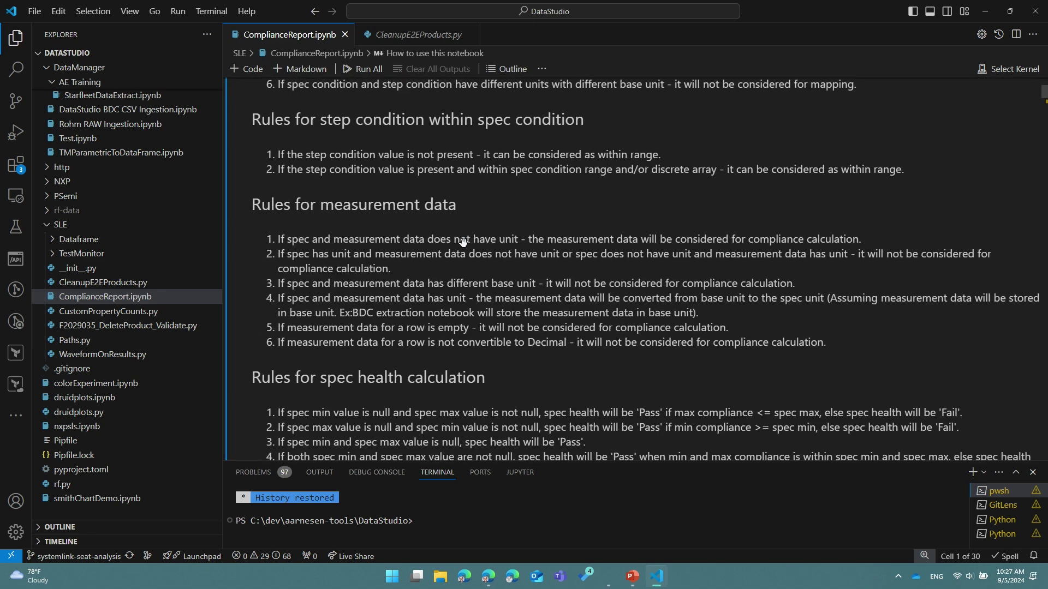
{"action": "scroll", "coordinate": [463, 242], "scroll_direction": "down", "scroll_amount": 1}
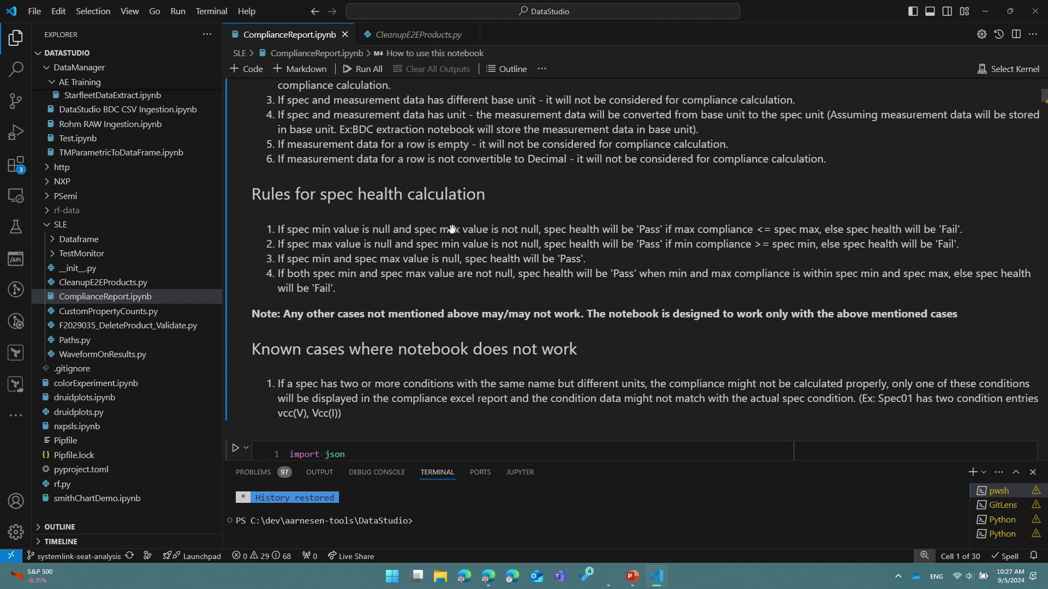
Generate and copy the SystemLink Jupyter server URL for remote development, then return to VS Code.
{"action": "key", "text": "alt+Tab"}
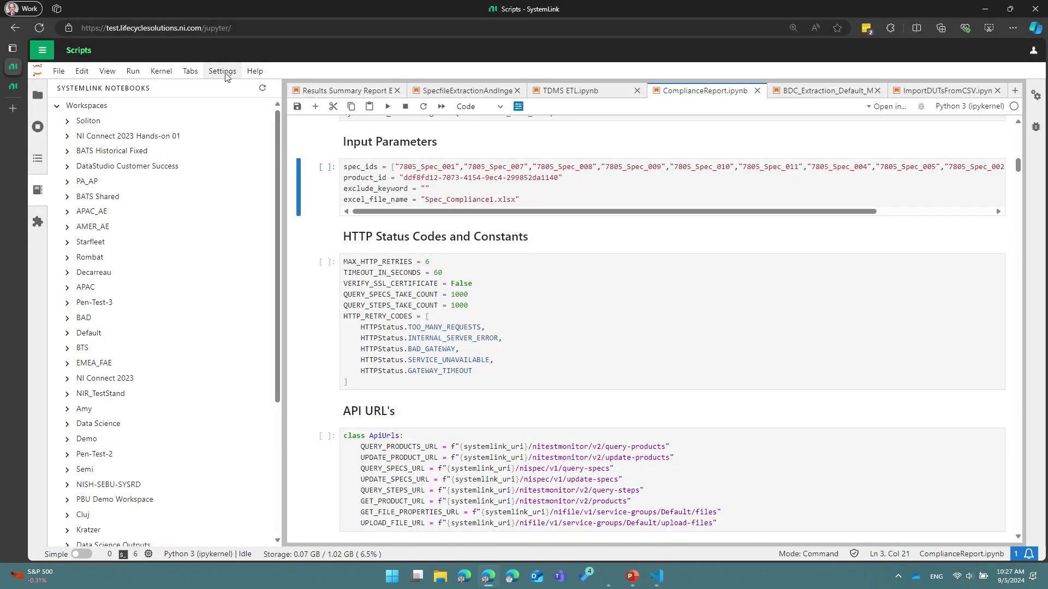
{"action": "left_click", "coordinate": [224, 72]}
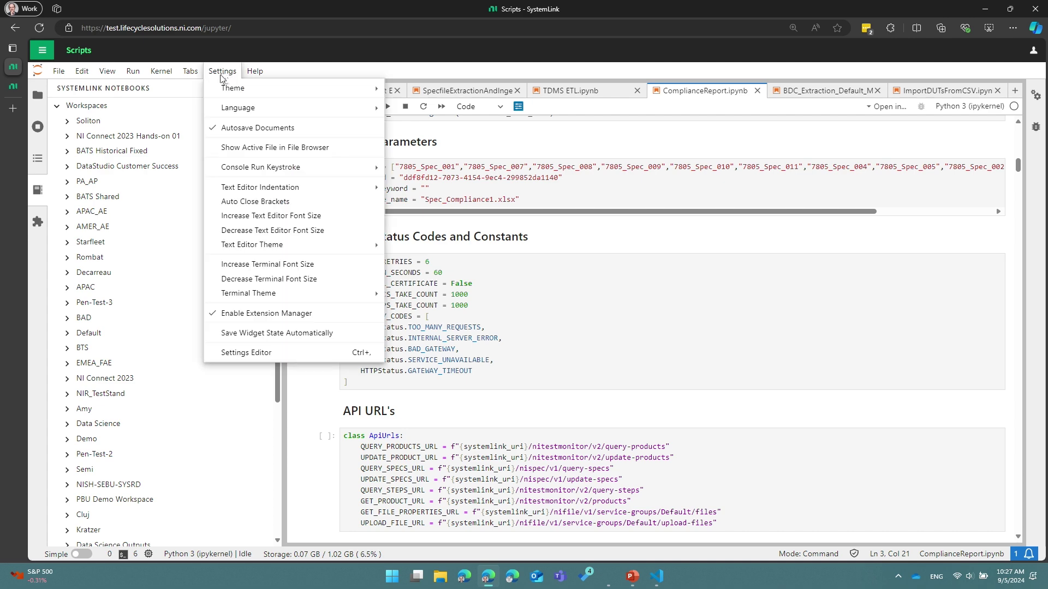
{"action": "mouse_move", "coordinate": [62, 72]}
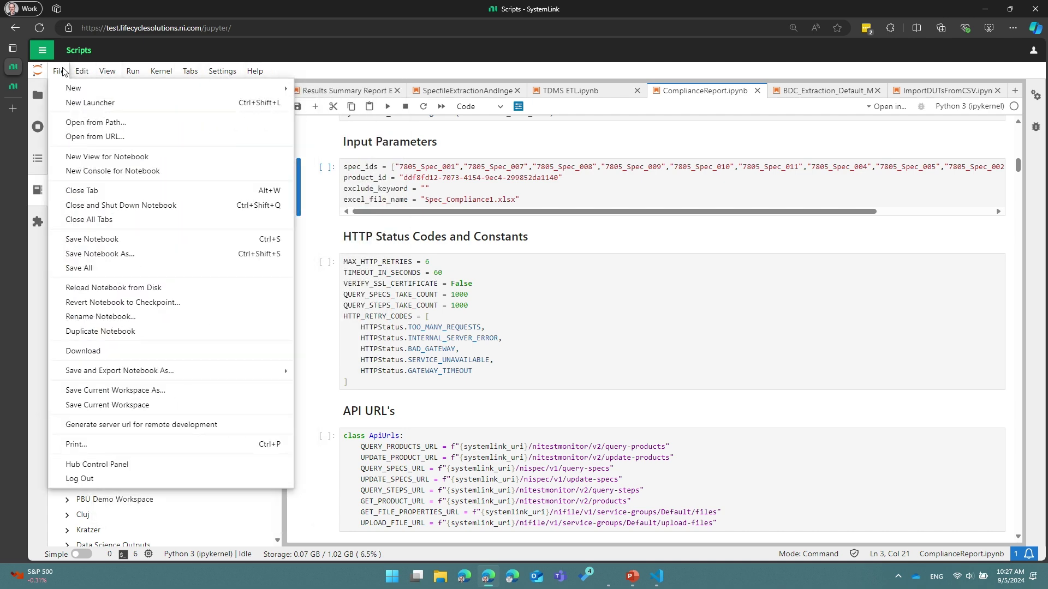
{"action": "left_click", "coordinate": [142, 424]}
{"action": "triple_click", "coordinate": [518, 316]}
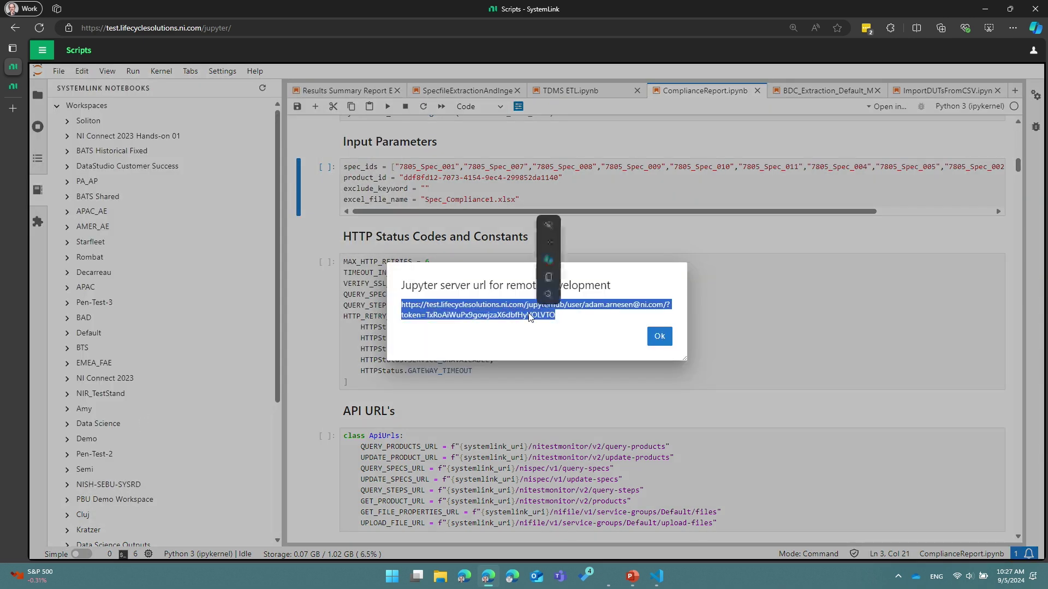
{"action": "key", "text": "ctrl+c"}
{"action": "key", "text": "alt+Tab"}
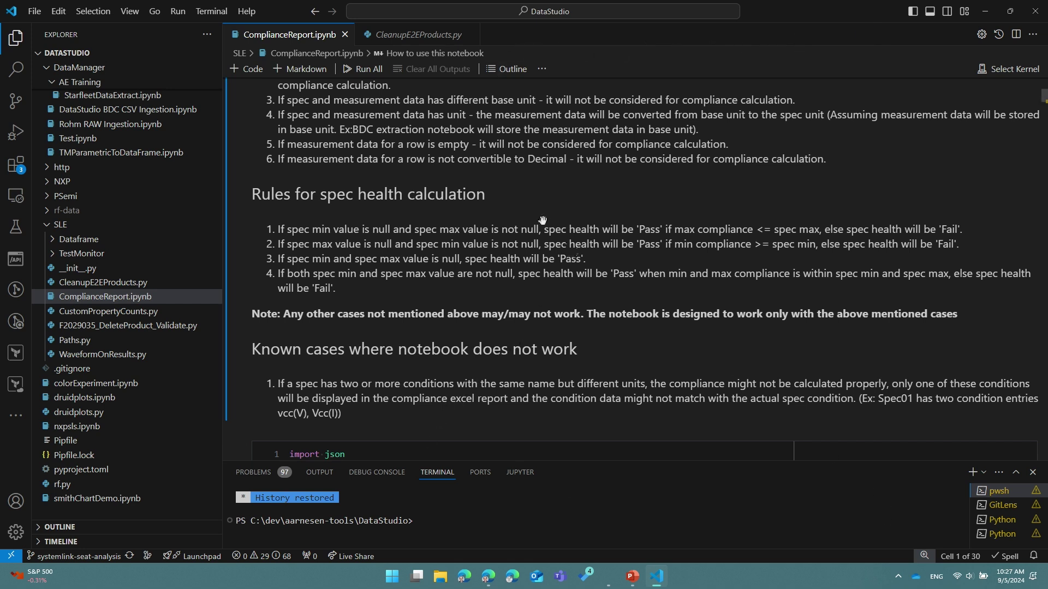
Point the notebook's kernel at an existing JupyterHub server using the copied SystemLink URL.
{"action": "left_click", "coordinate": [1006, 69]}
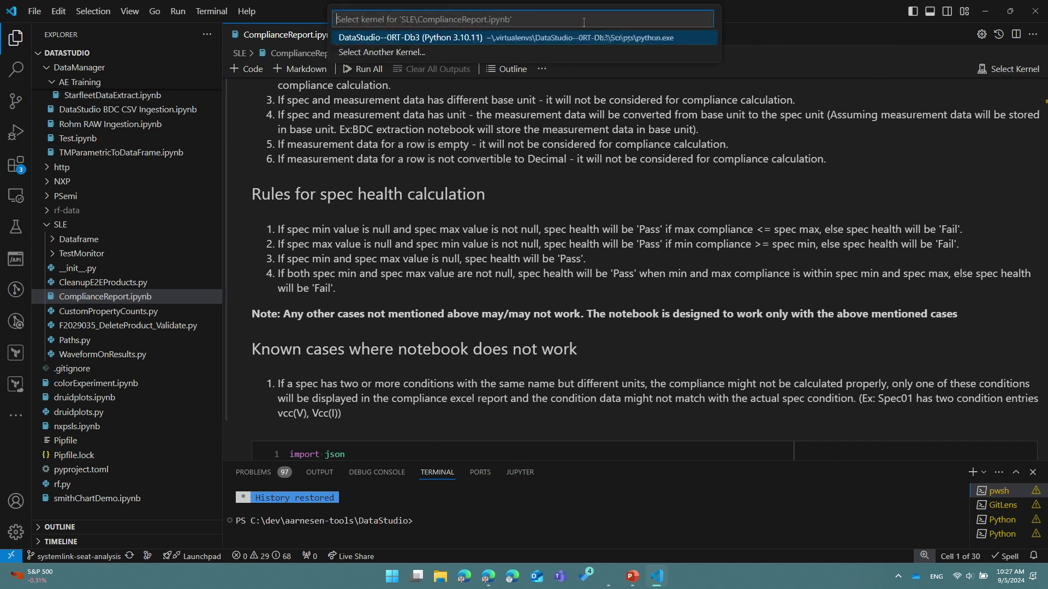
{"action": "left_click", "coordinate": [451, 55]}
{"action": "left_click", "coordinate": [414, 52]}
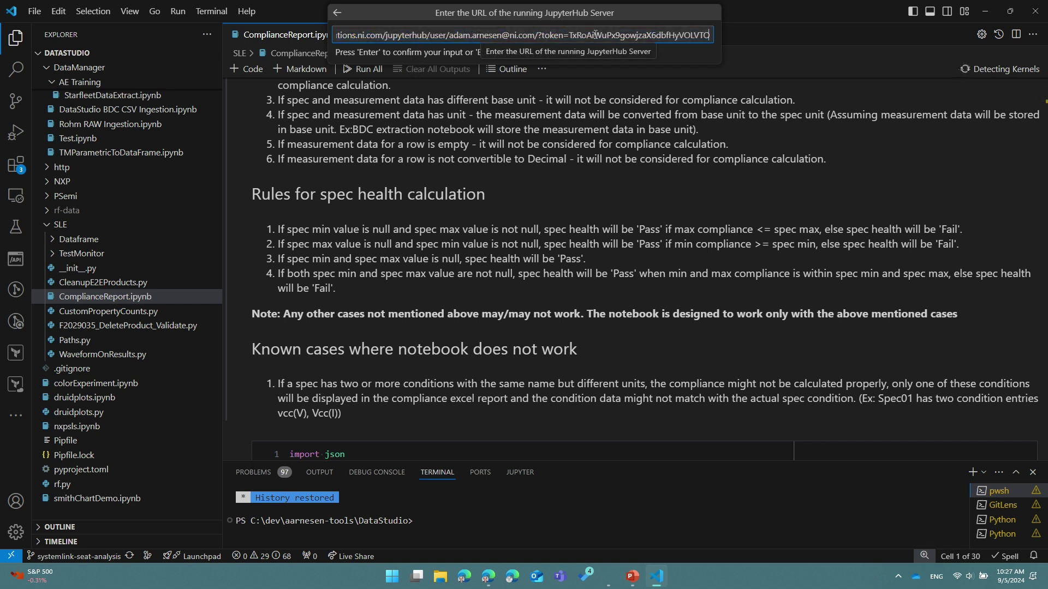
{"action": "key", "text": "Return"}
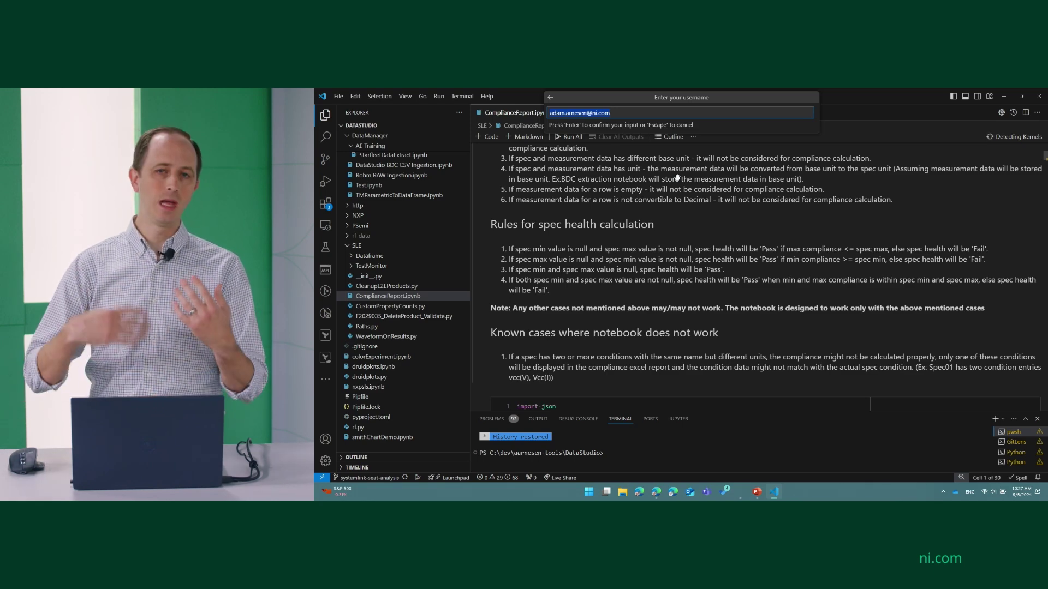
{"action": "key", "text": "alt+Tab"}
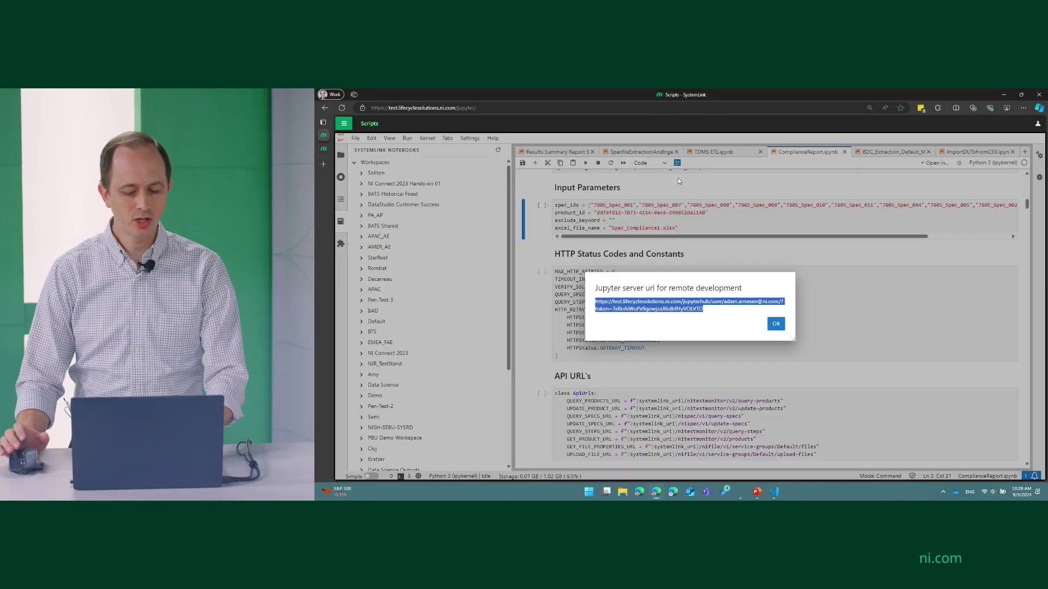
Close the server URL dialog and open the Routines list from SystemLink Home.
{"action": "left_click", "coordinate": [775, 323]}
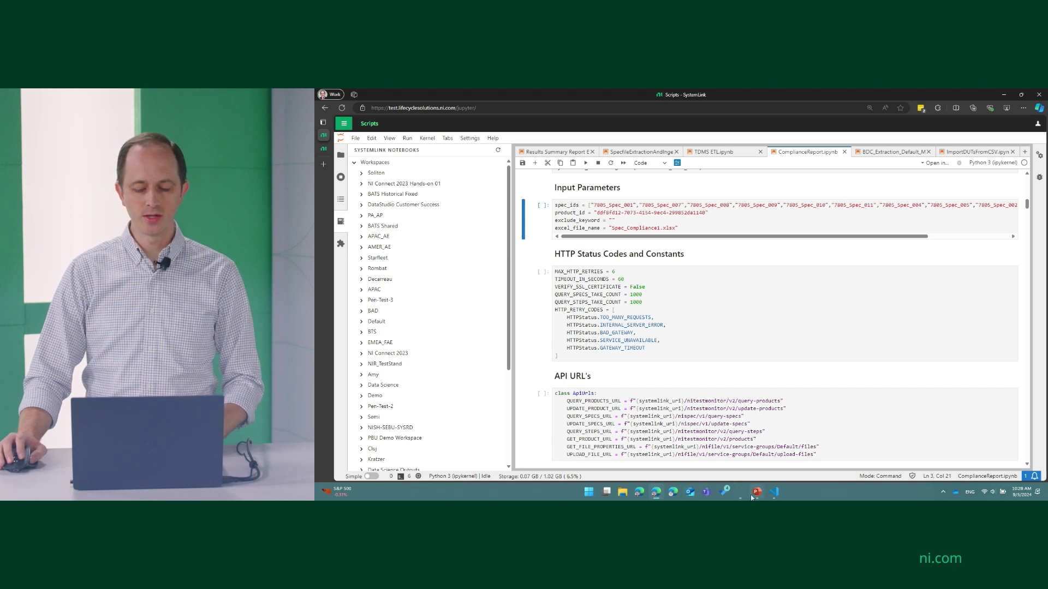
{"action": "mouse_move", "coordinate": [738, 497]}
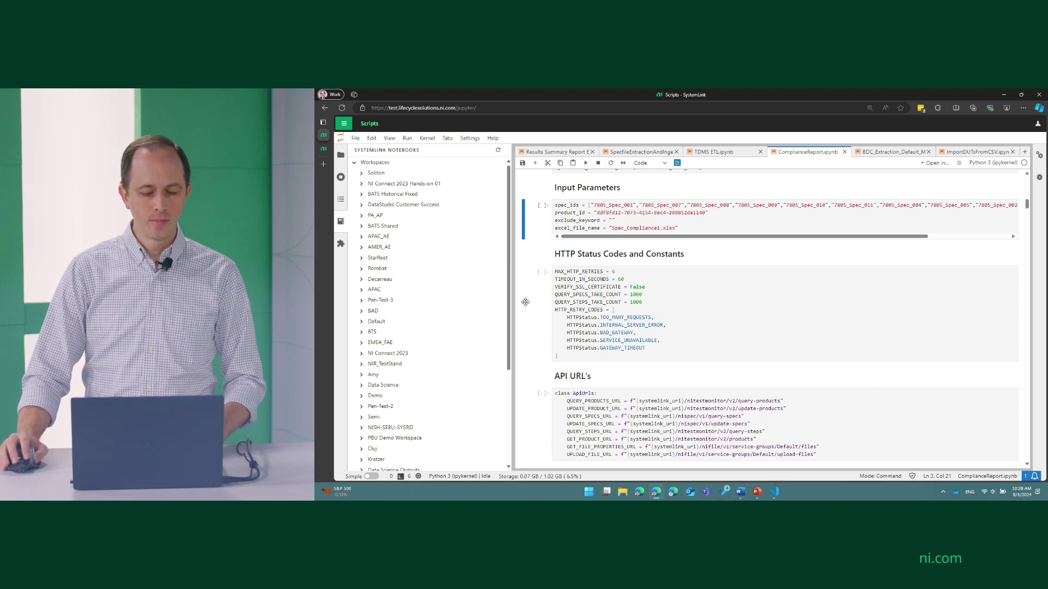
{"action": "left_click", "coordinate": [326, 149]}
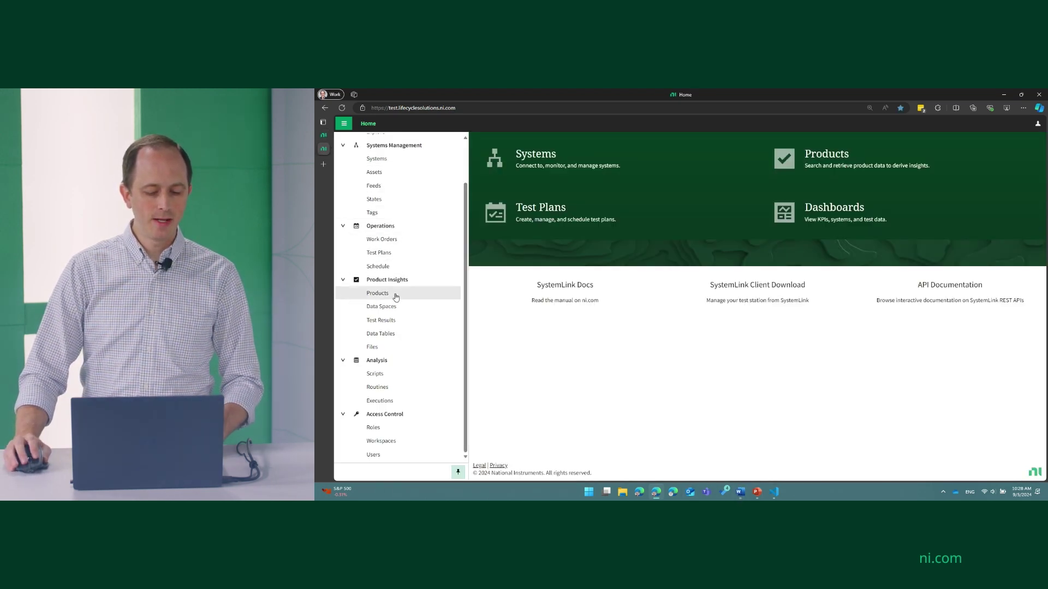
{"action": "left_click", "coordinate": [377, 387]}
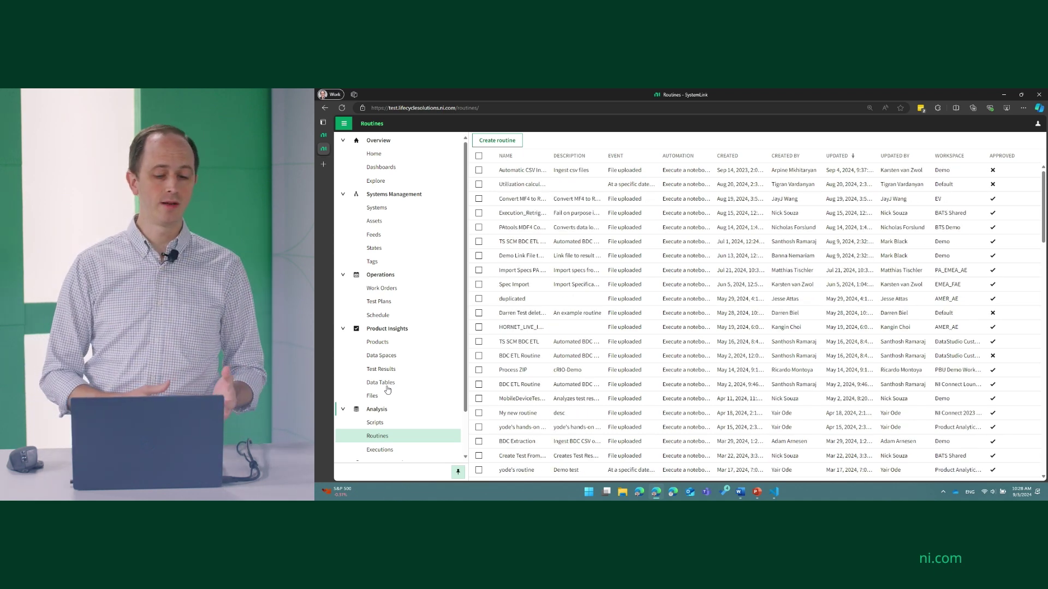
Create a new routine named Spec Analysis with description 'For the cool demo!'.
{"action": "left_click", "coordinate": [500, 140]}
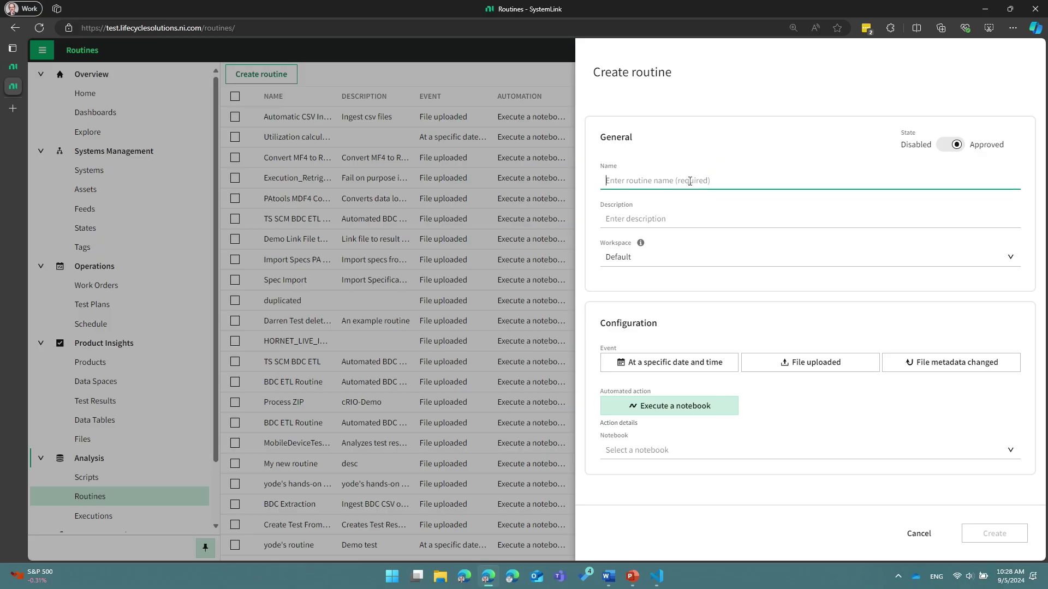
{"action": "left_click", "coordinate": [690, 180]}
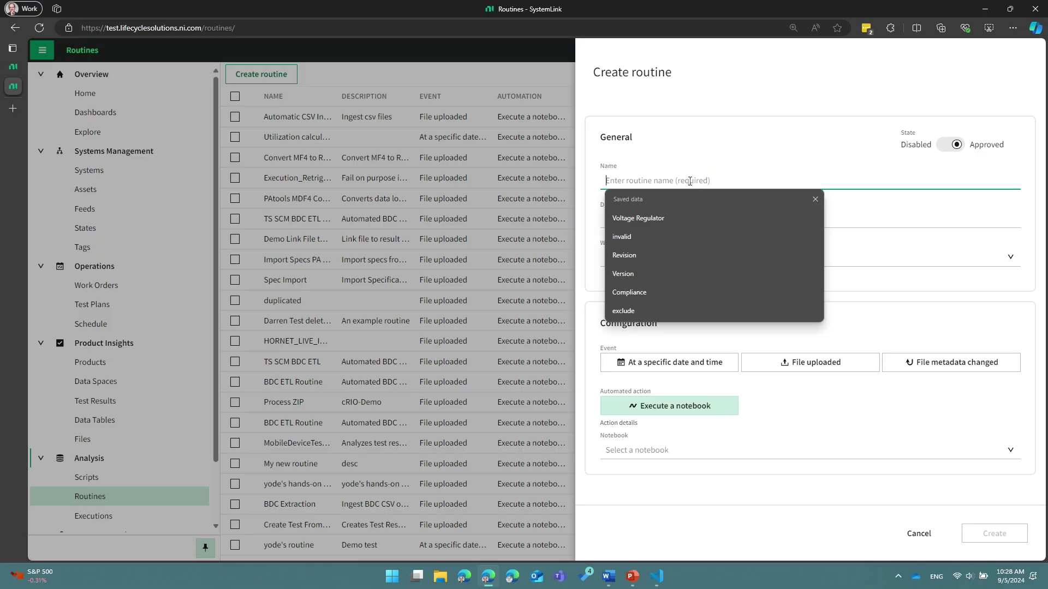
{"action": "type", "text": "Spec Analysi"}
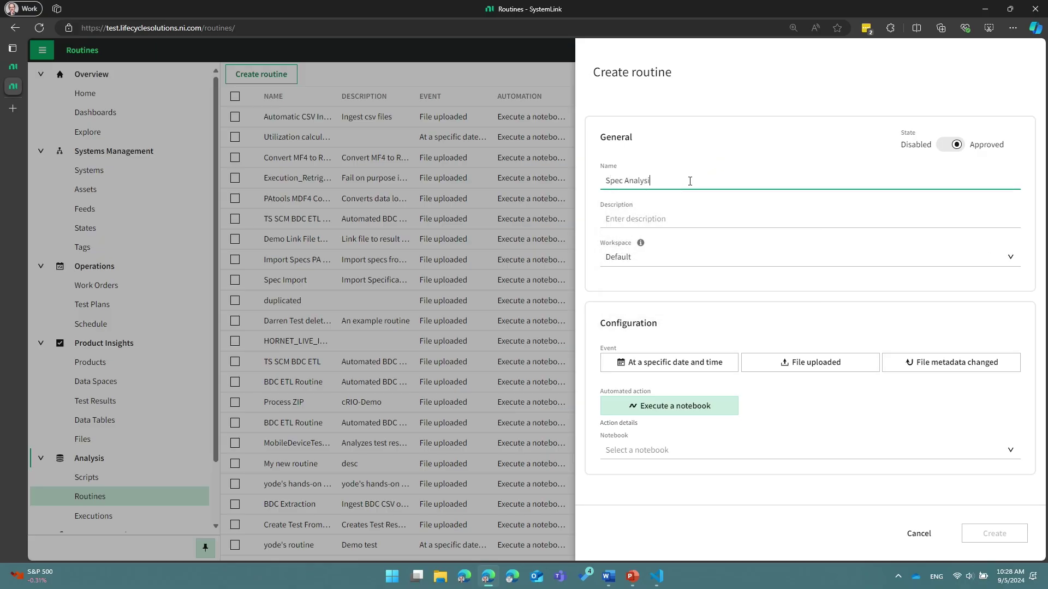
{"action": "type", "text": "s"}
{"action": "left_click", "coordinate": [680, 217]}
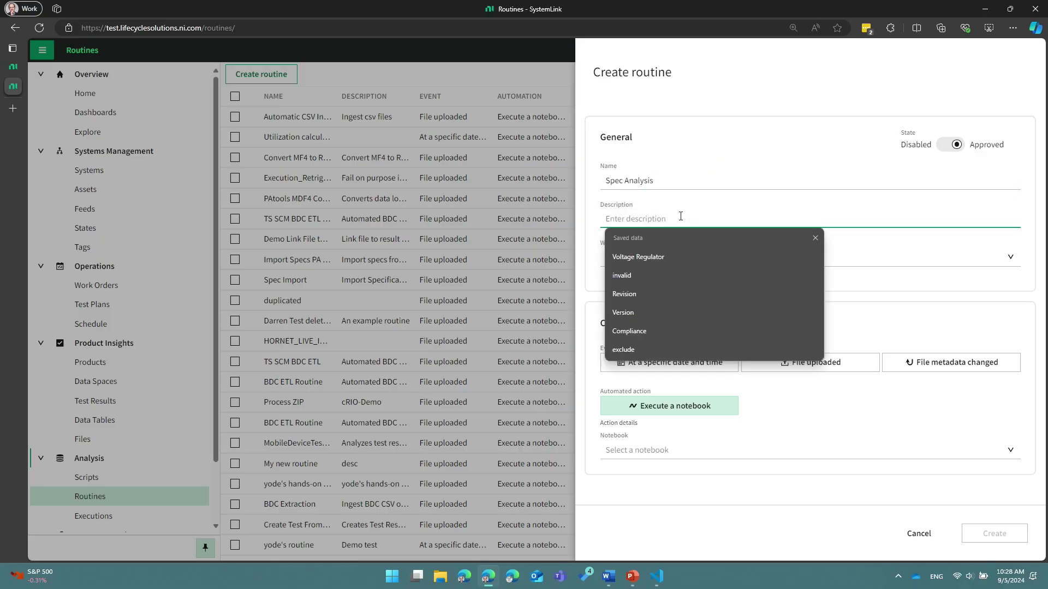
{"action": "type", "text": "For the cool demo!"}
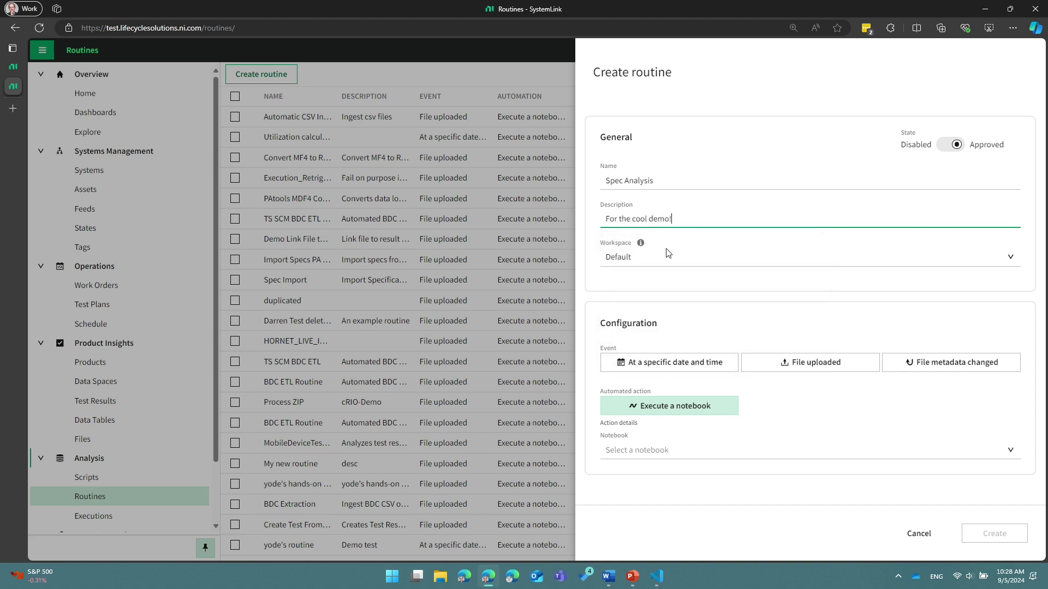
Put the routine in the Demo workspace, triggered at a specific date and time.
{"action": "left_click", "coordinate": [667, 254]}
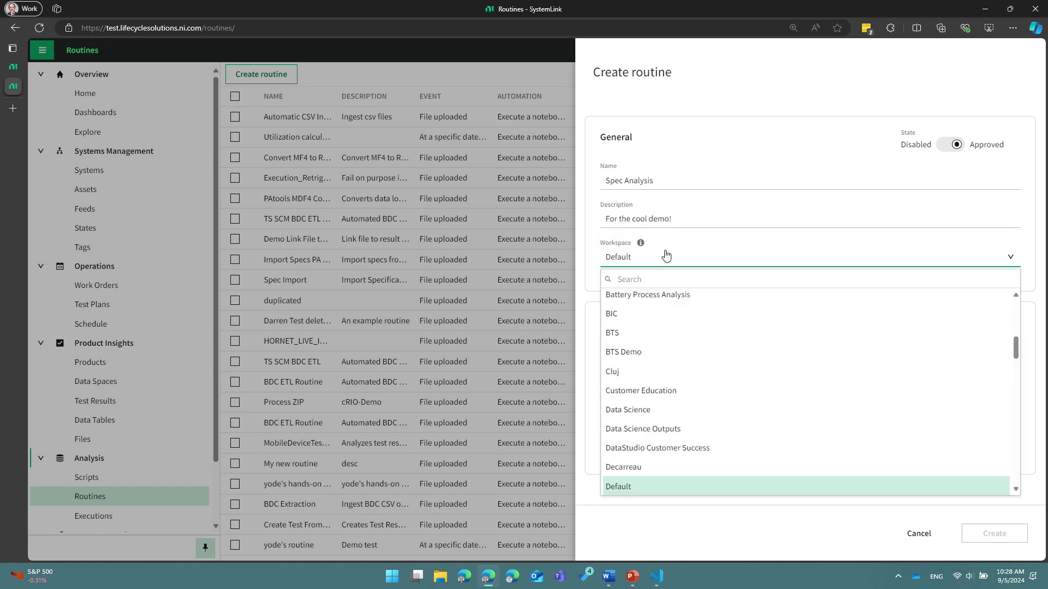
{"action": "type", "text": "Demo"}
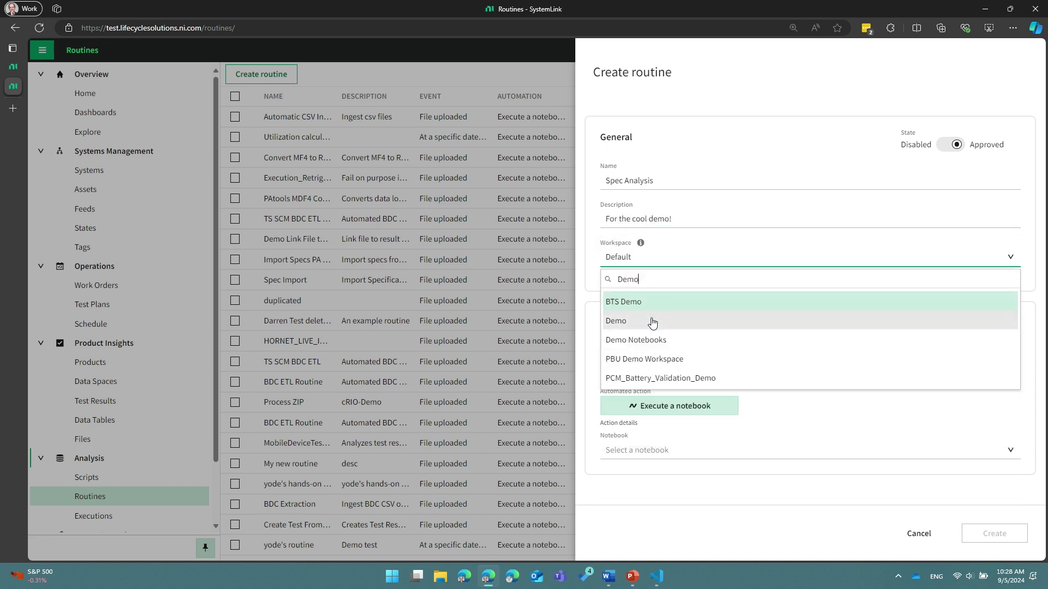
{"action": "left_click", "coordinate": [652, 322]}
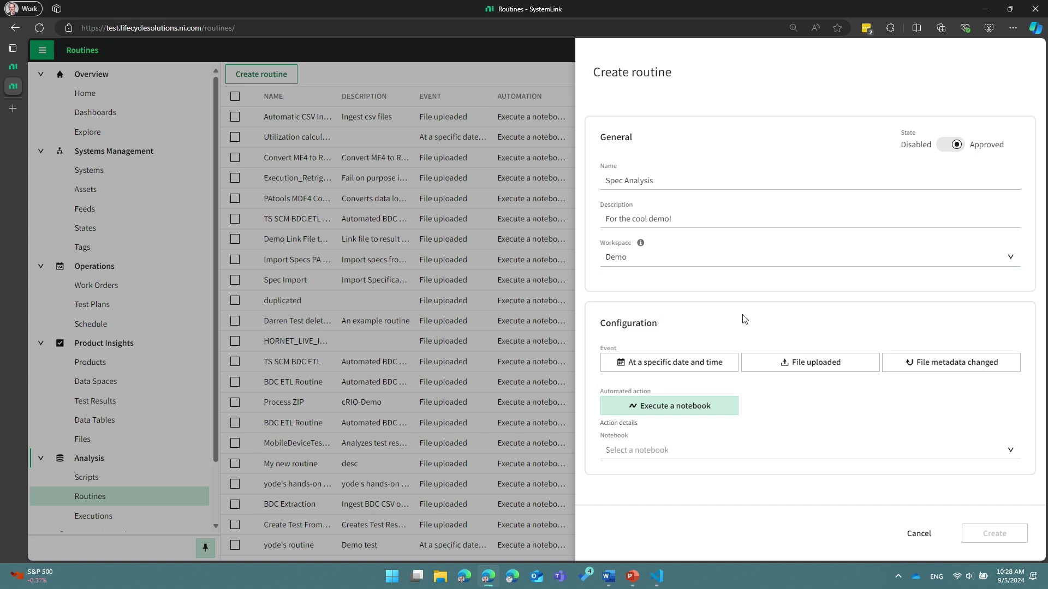
{"action": "left_click", "coordinate": [724, 362]}
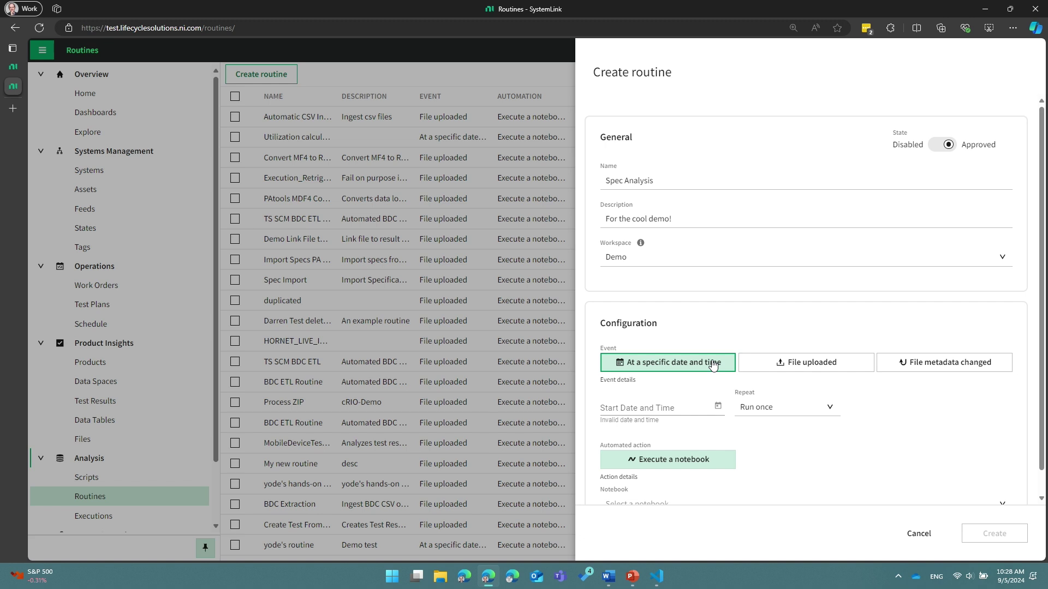
Set the routine to start 9/5/2024 at 17:00:00 and repeat daily.
{"action": "left_click", "coordinate": [718, 408]}
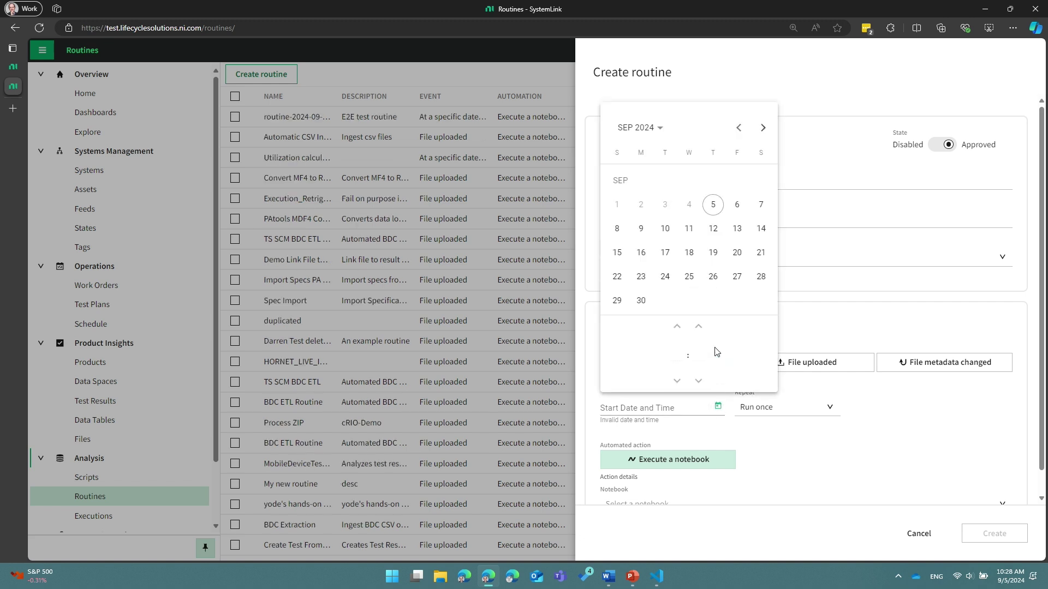
{"action": "left_click", "coordinate": [713, 206]}
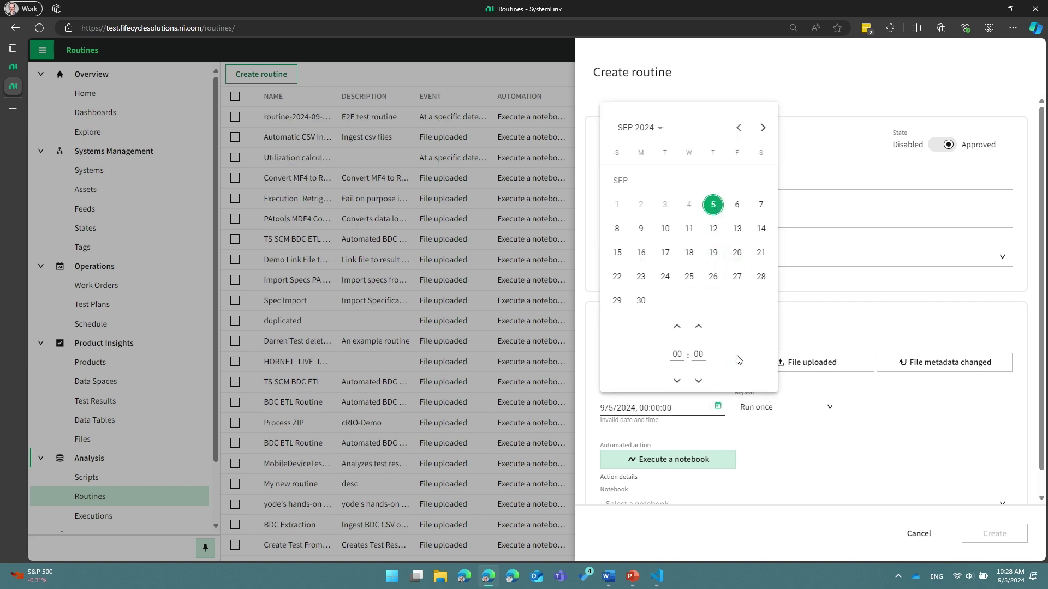
{"action": "left_click", "coordinate": [676, 327]}
{"action": "left_click", "coordinate": [677, 326]}
{"action": "left_click", "coordinate": [677, 326]}
{"action": "left_click", "coordinate": [676, 327]}
{"action": "left_click", "coordinate": [676, 326]}
{"action": "left_click", "coordinate": [750, 405]}
{"action": "left_click", "coordinate": [759, 413]}
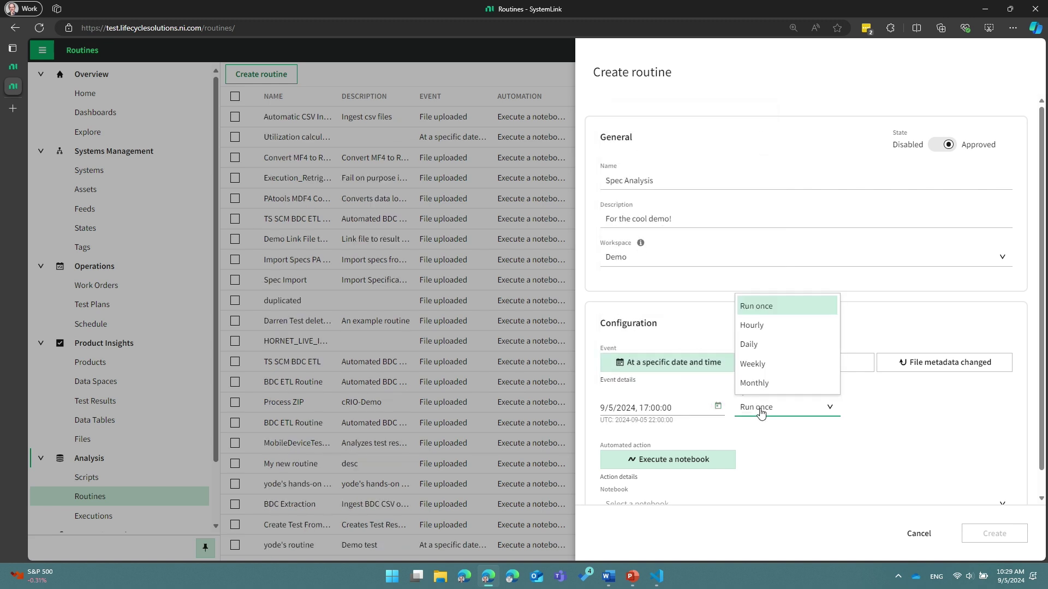
{"action": "left_click", "coordinate": [760, 344]}
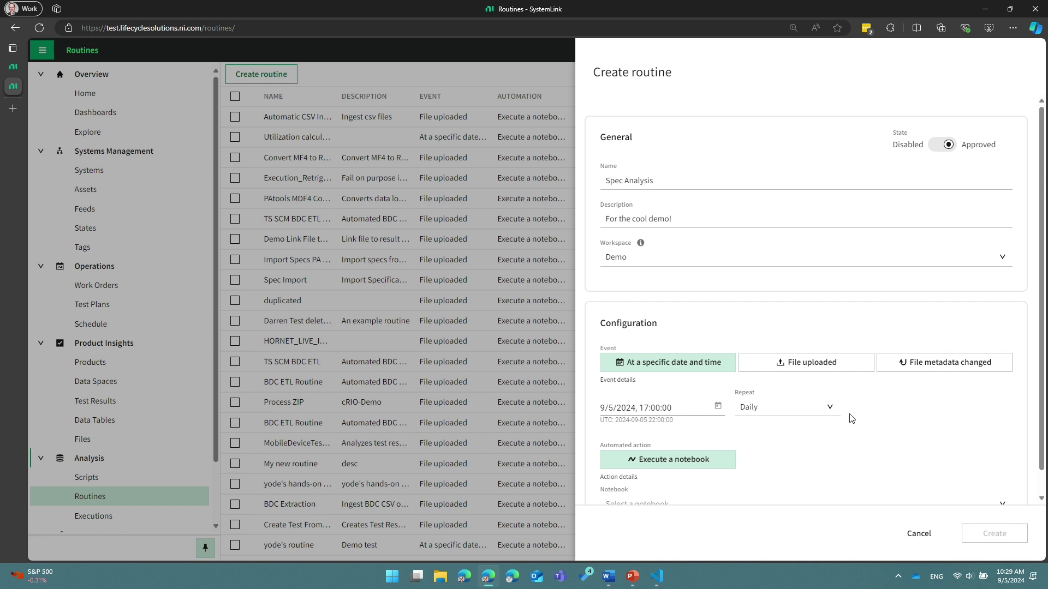
{"action": "scroll", "coordinate": [852, 419], "scroll_direction": "down", "scroll_amount": 1}
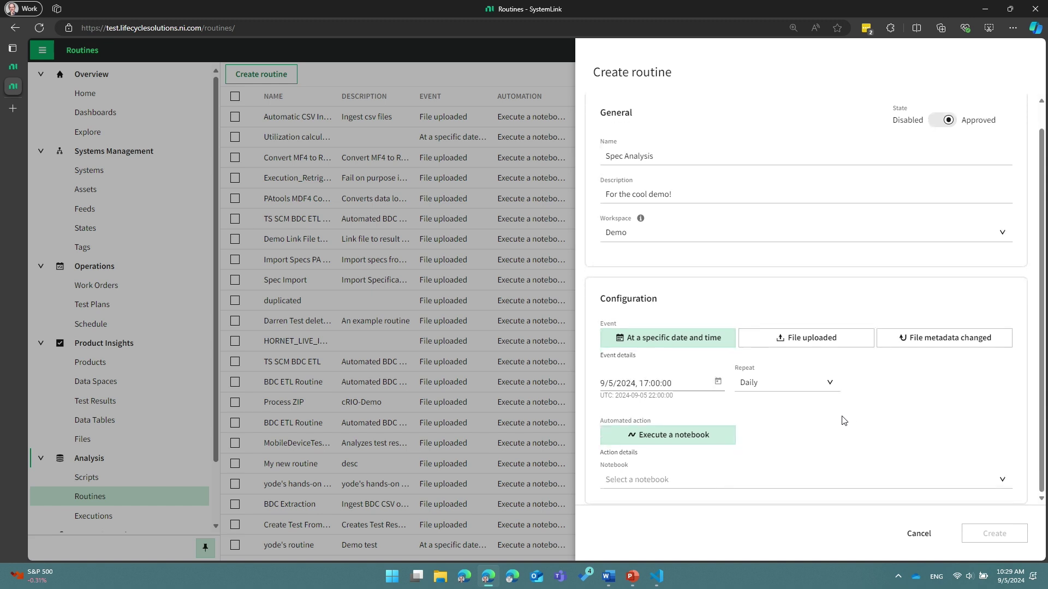
Make the routine execute Simple ETL Example.ipynb and create it.
{"action": "left_click", "coordinate": [694, 435]}
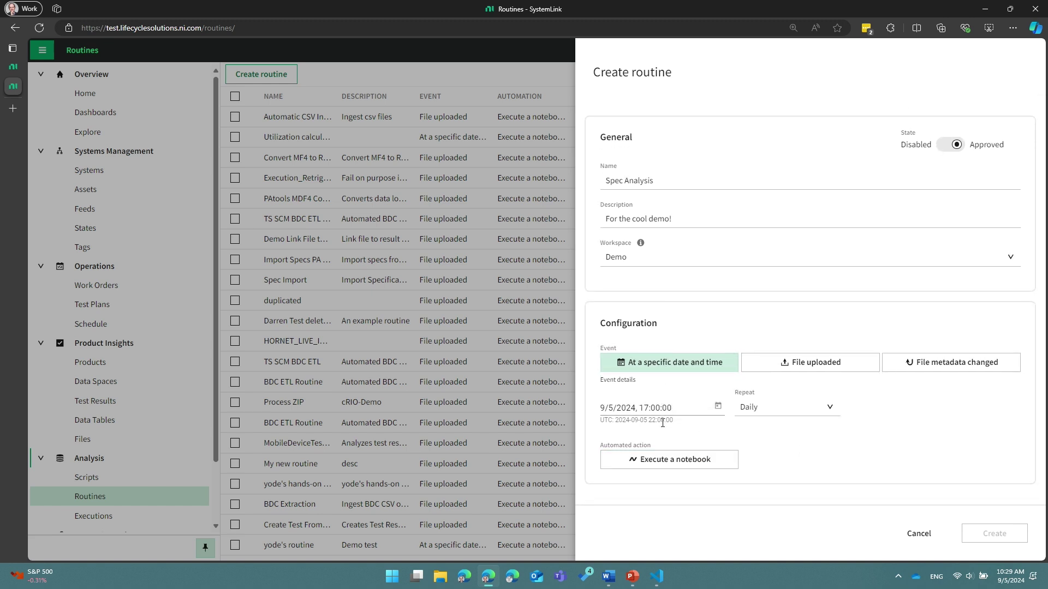
{"action": "left_click", "coordinate": [661, 464]}
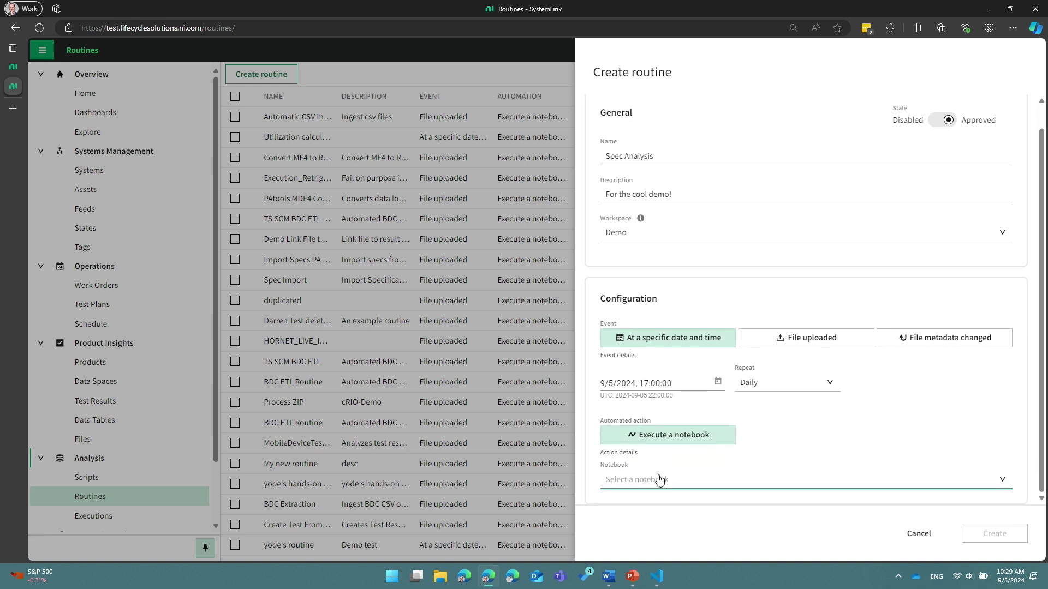
{"action": "left_click", "coordinate": [659, 480]}
{"action": "type", "text": "s"}
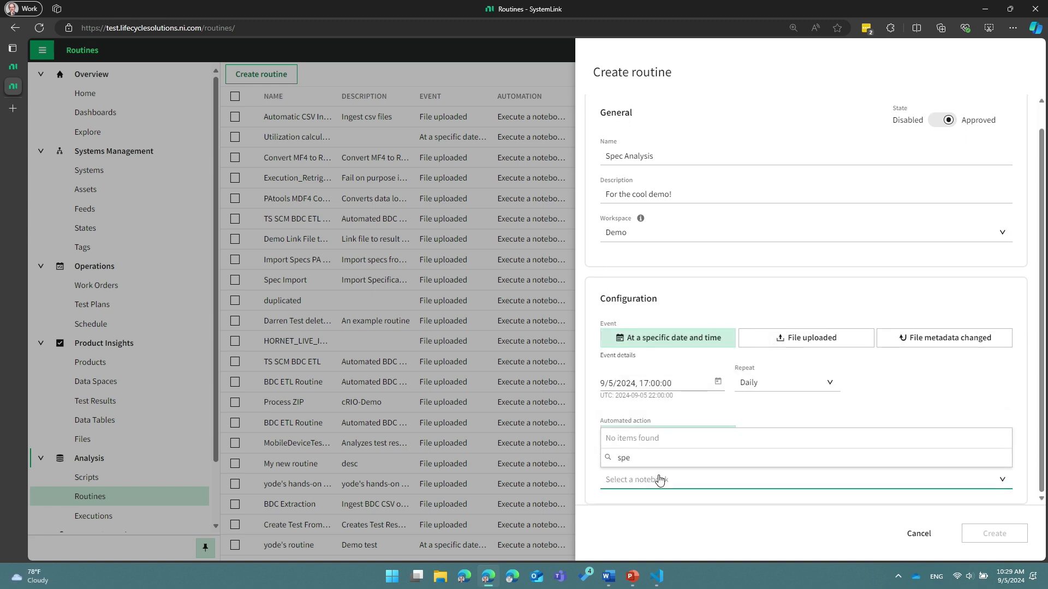
{"action": "key", "text": "BackSpace"}
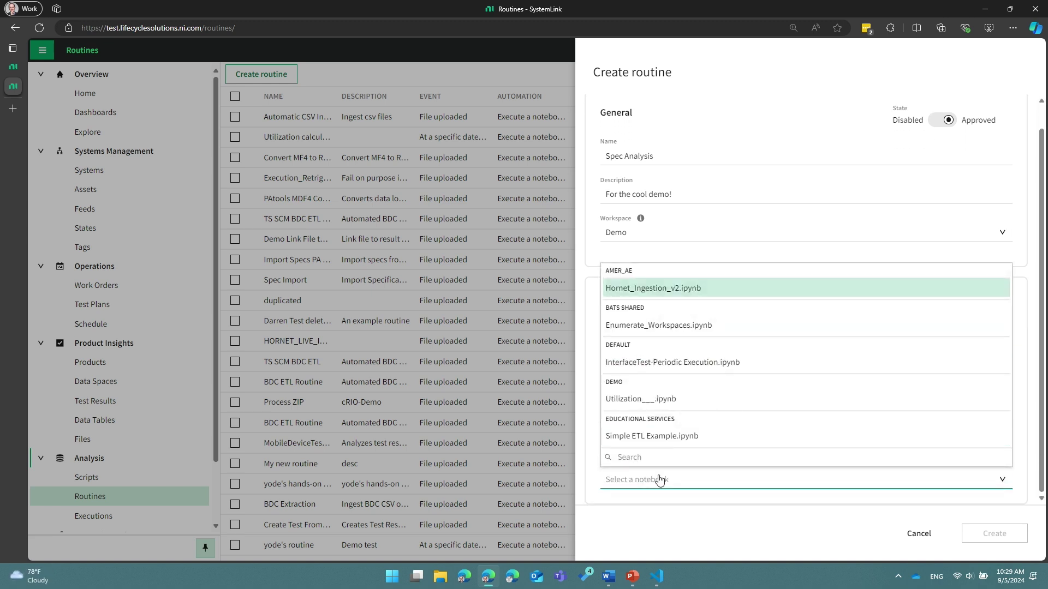
{"action": "left_click", "coordinate": [663, 439]}
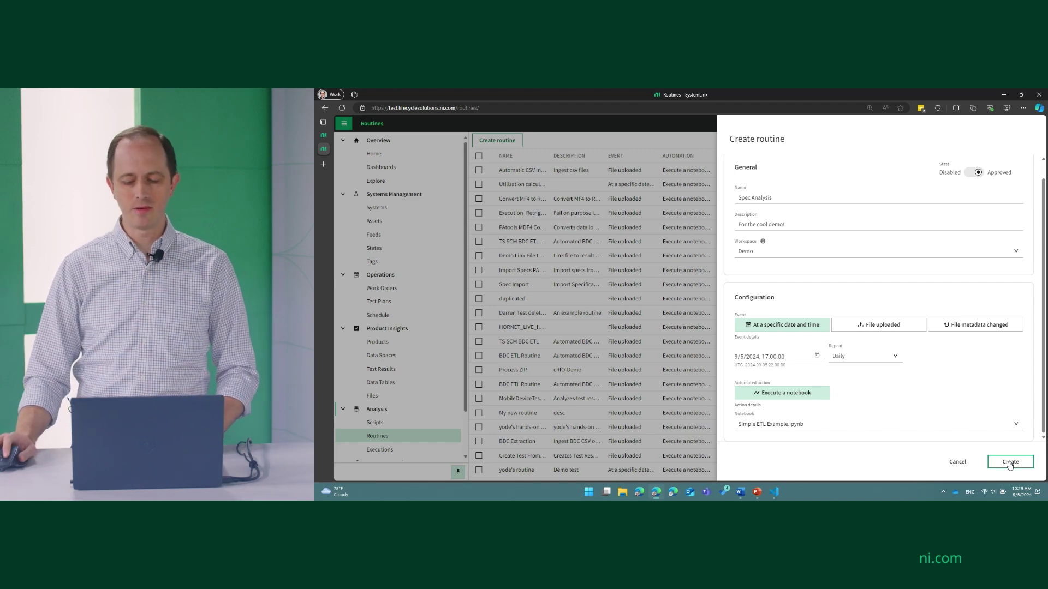
{"action": "left_click", "coordinate": [1010, 463]}
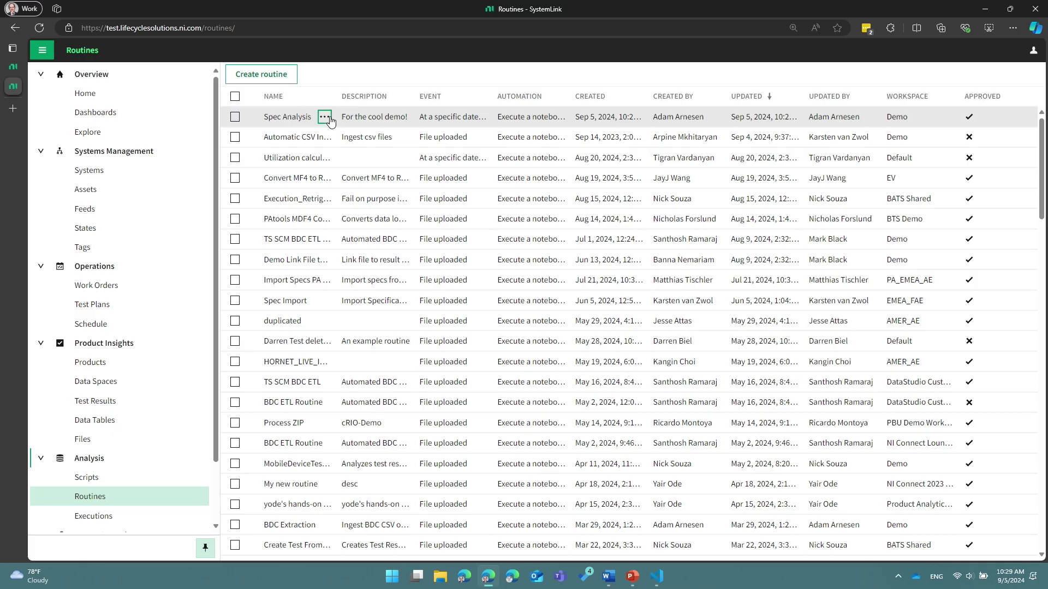
Change the Spec Analysis routine's state from approved to disabled and save it.
{"action": "left_click", "coordinate": [325, 117]}
{"action": "left_click", "coordinate": [345, 141]}
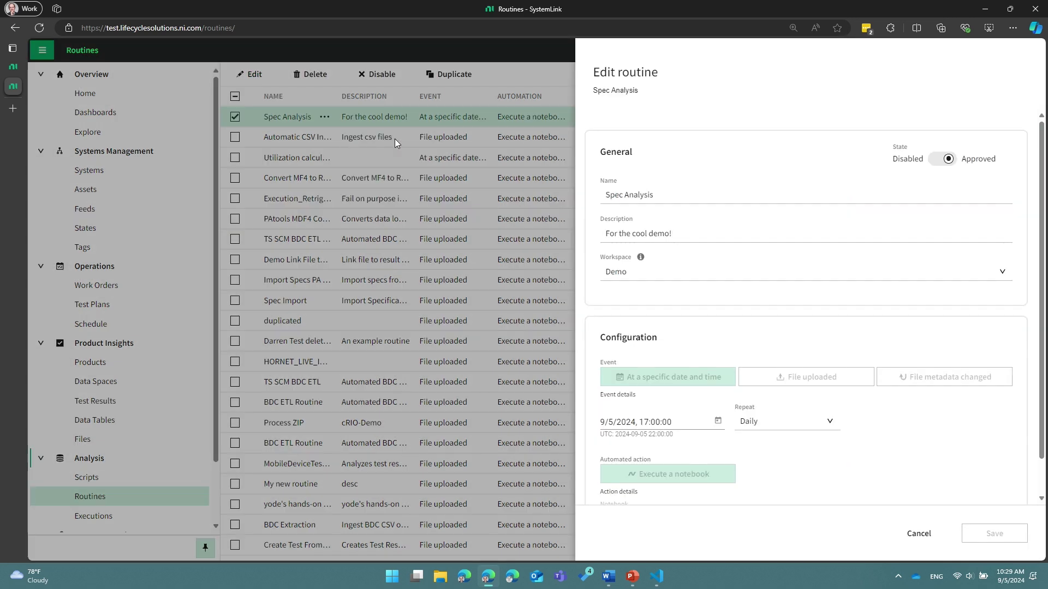
{"action": "left_click", "coordinate": [940, 162]}
{"action": "left_click", "coordinate": [995, 533]}
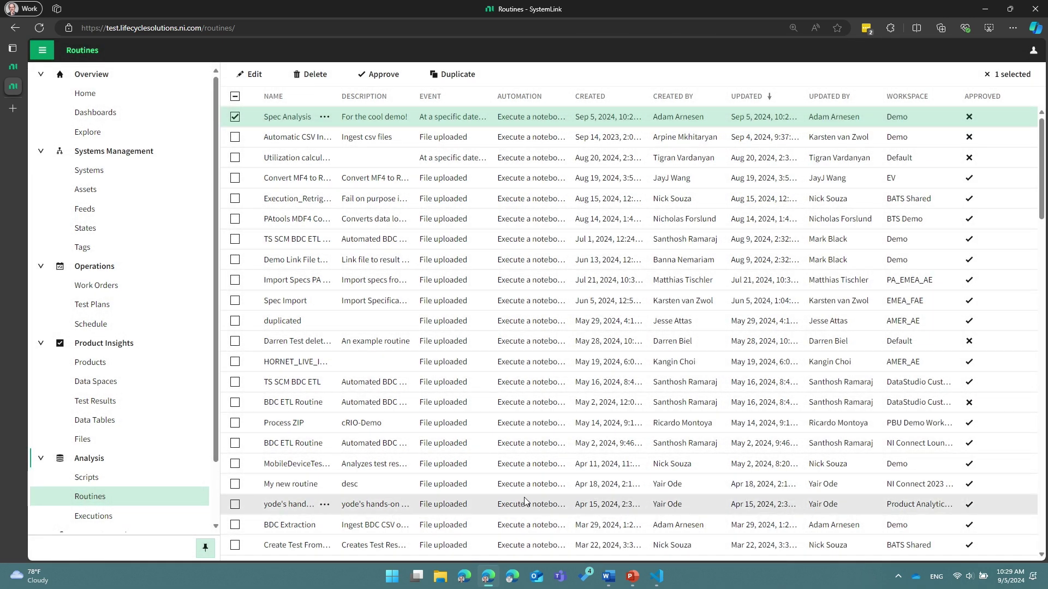
{"action": "scroll", "coordinate": [134, 464], "scroll_direction": "down", "scroll_amount": 2}
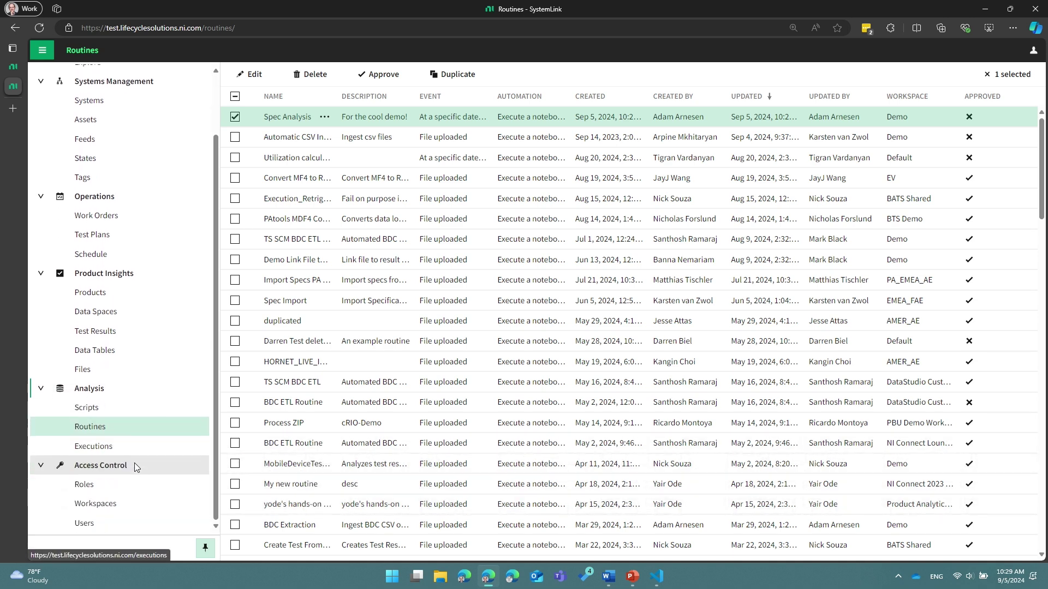
{"action": "left_click", "coordinate": [125, 449]}
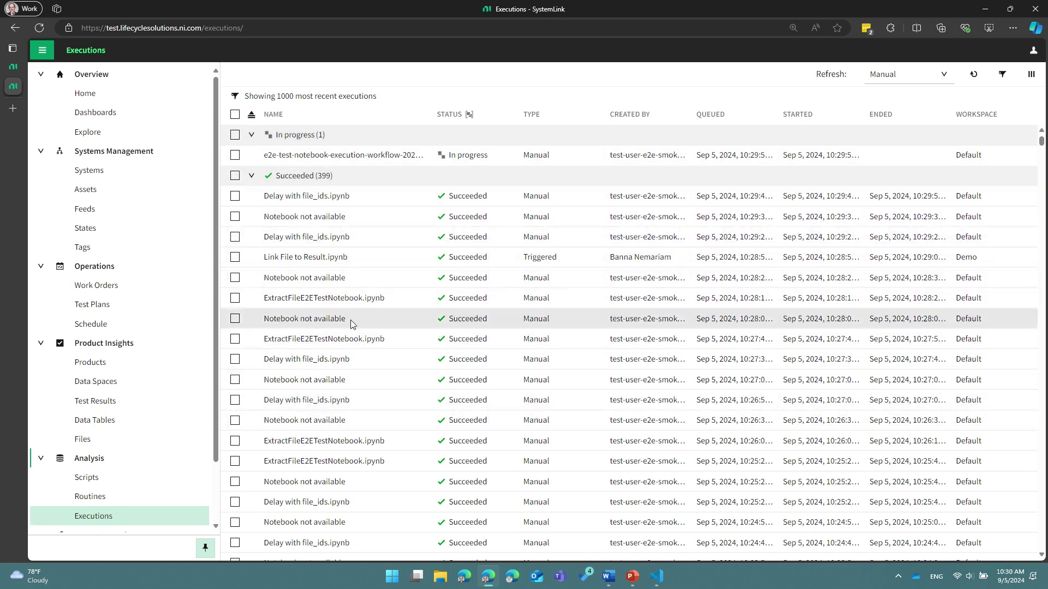
{"action": "left_click", "coordinate": [313, 339]}
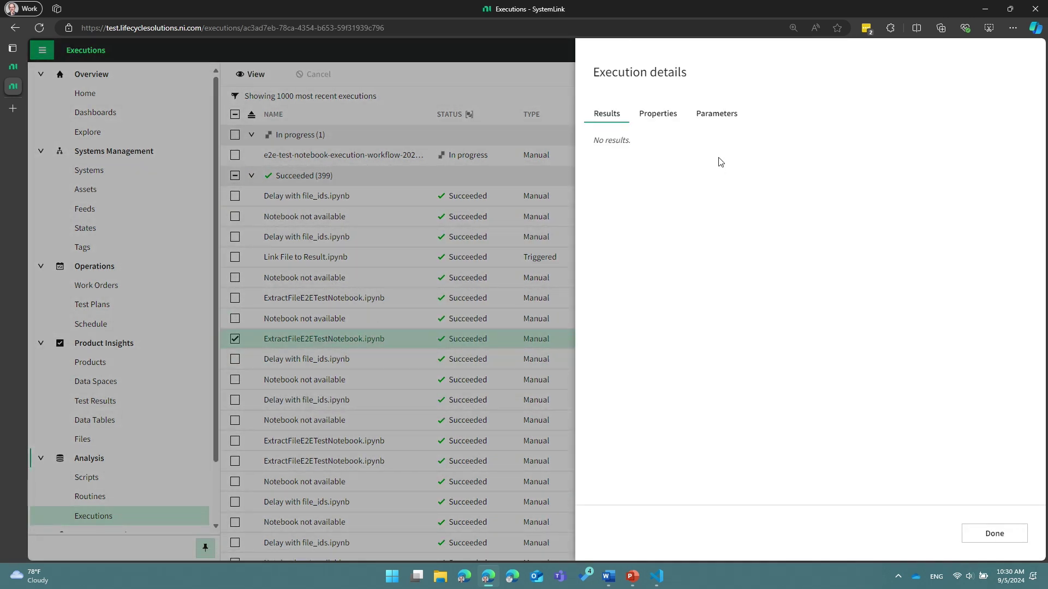
{"action": "left_click", "coordinate": [663, 118]}
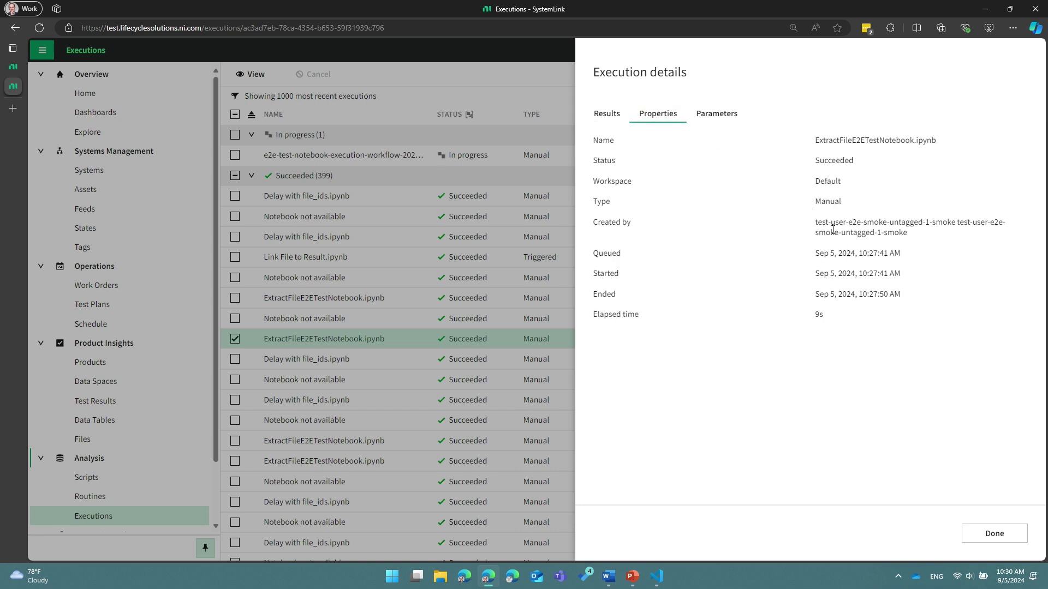
{"action": "left_click", "coordinate": [714, 119]}
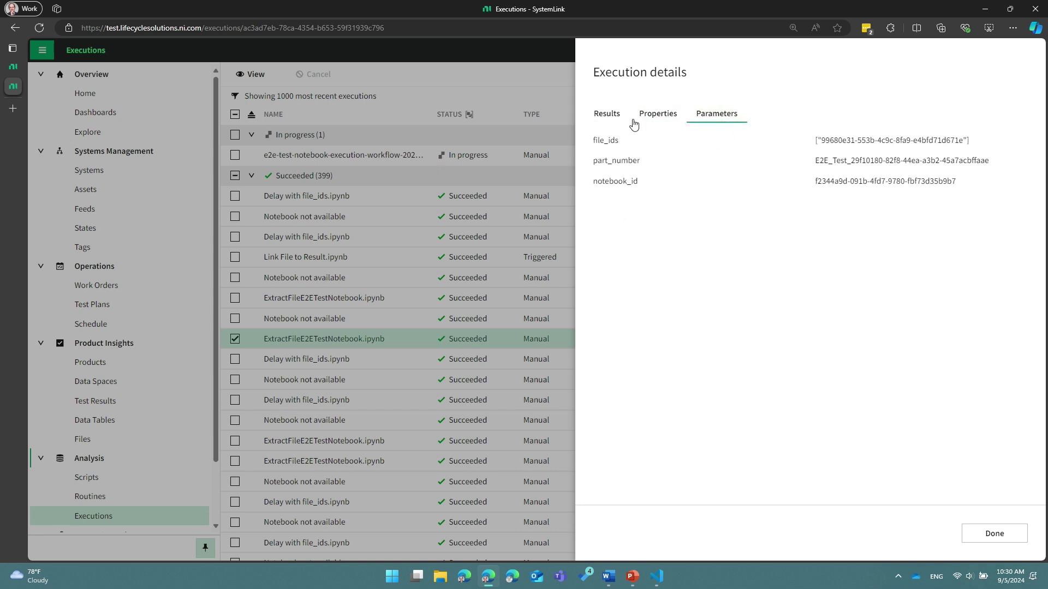
{"action": "left_click", "coordinate": [608, 115]}
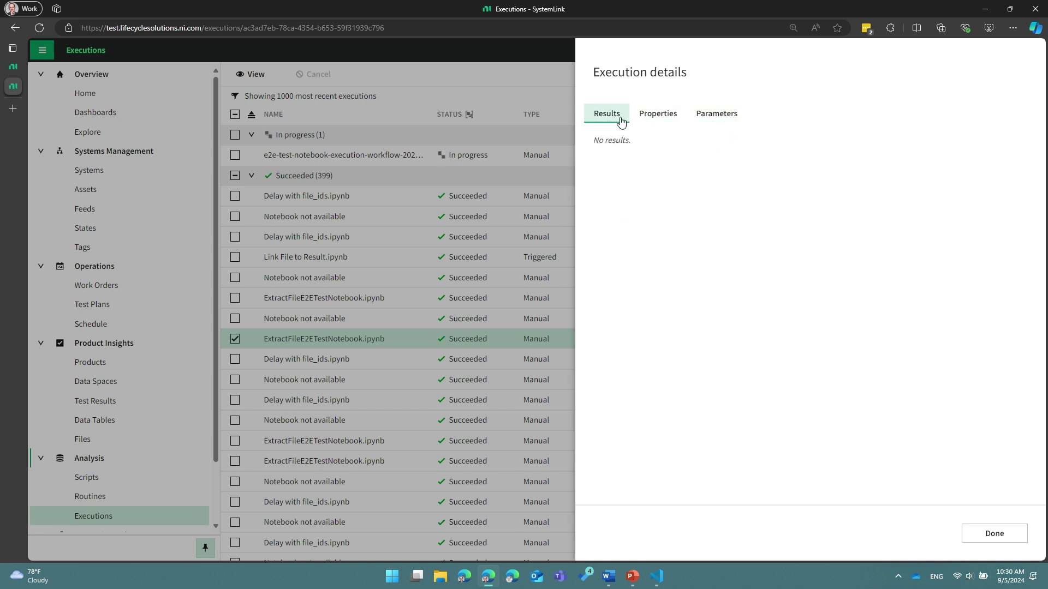
{"action": "left_click", "coordinate": [989, 532]}
Hide the 399 succeeded runs and read the failed NI_Connect_BDC_ETL_Routine.ipynb run's error traceback.
{"action": "left_click", "coordinate": [251, 175]}
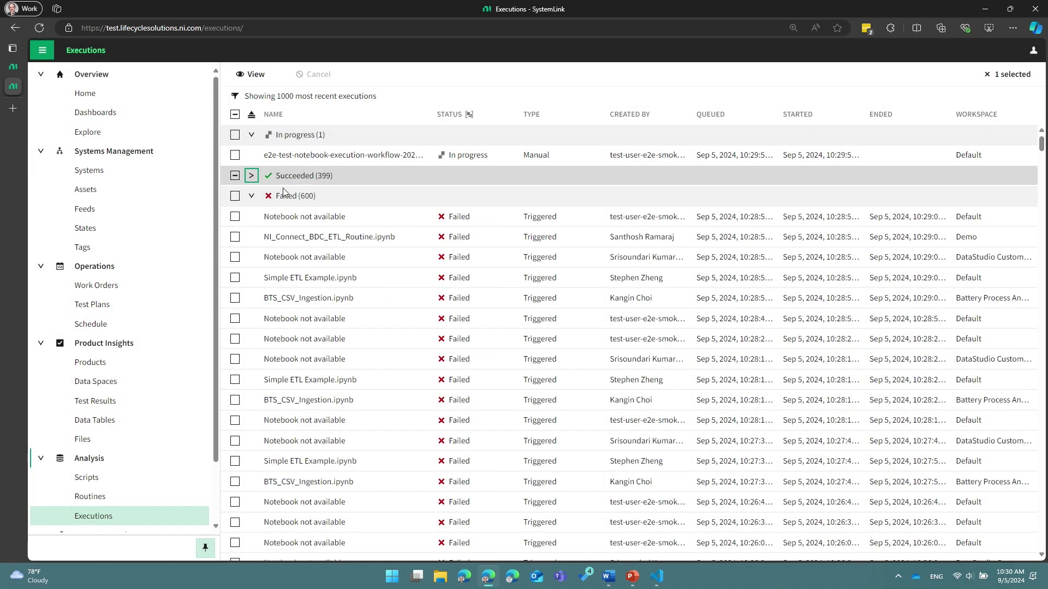
{"action": "left_click", "coordinate": [318, 238]}
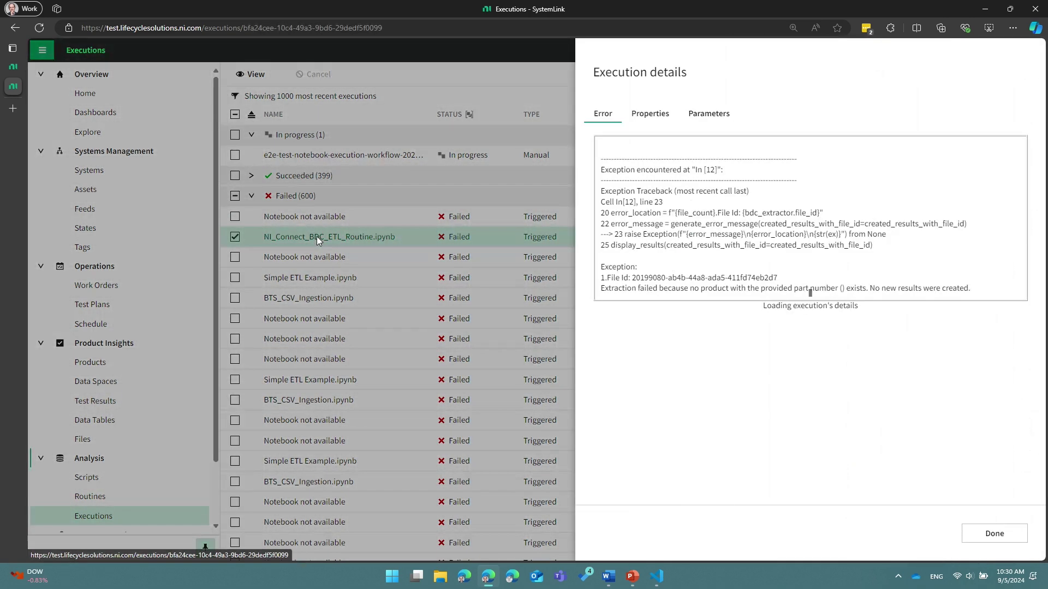
{"action": "left_click_drag", "start_coordinate": [616, 191], "coordinate": [813, 255]}
{"action": "left_click", "coordinate": [790, 264]}
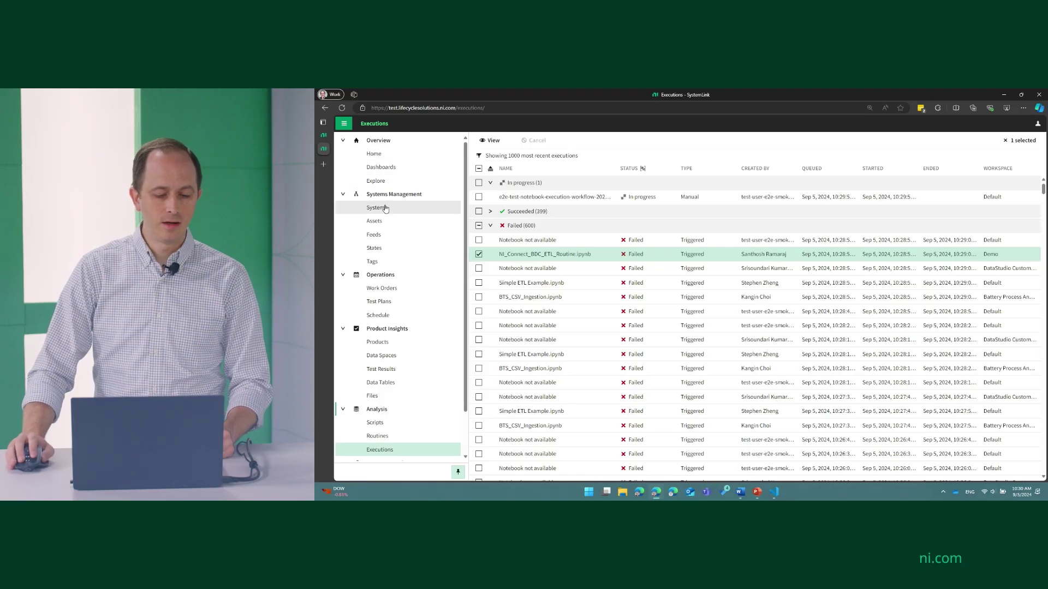
Show the Systems grid with the navigation collapsed and its Configure grid columns dialog up.
{"action": "left_click", "coordinate": [386, 207]}
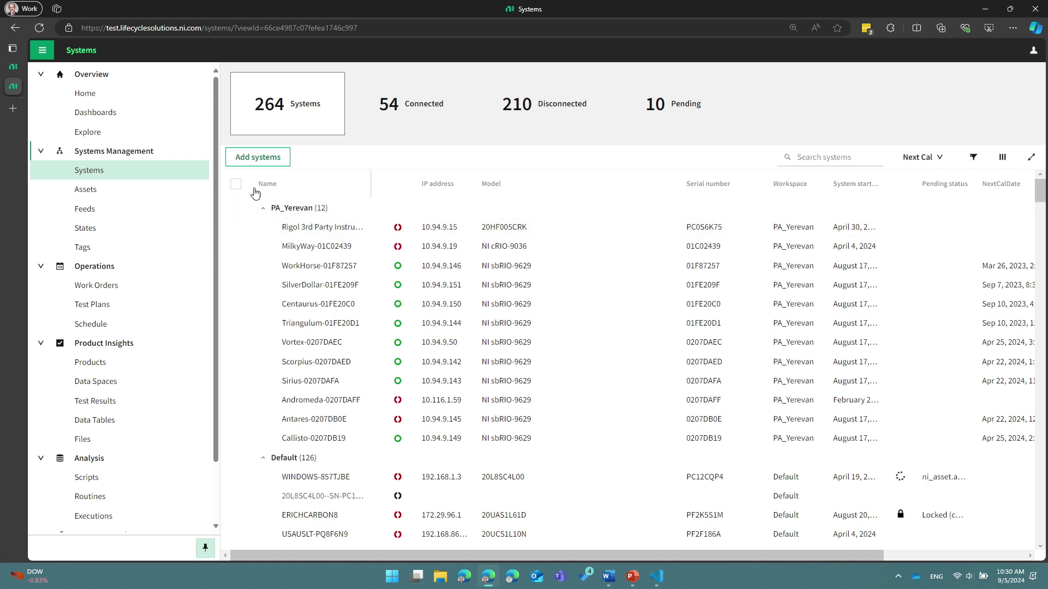
{"action": "left_click", "coordinate": [42, 50]}
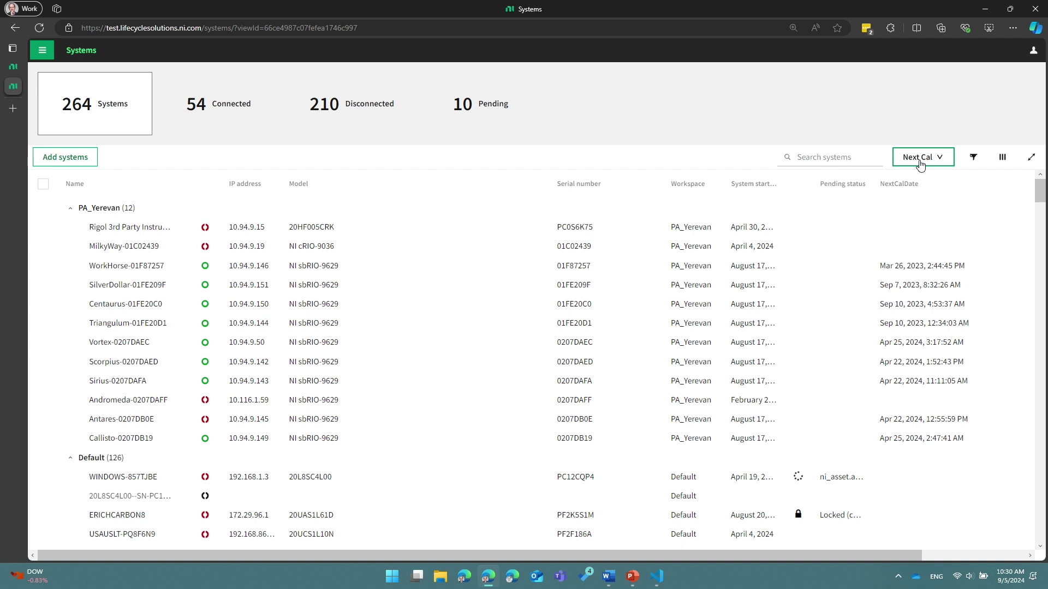
{"action": "left_click", "coordinate": [1003, 158]}
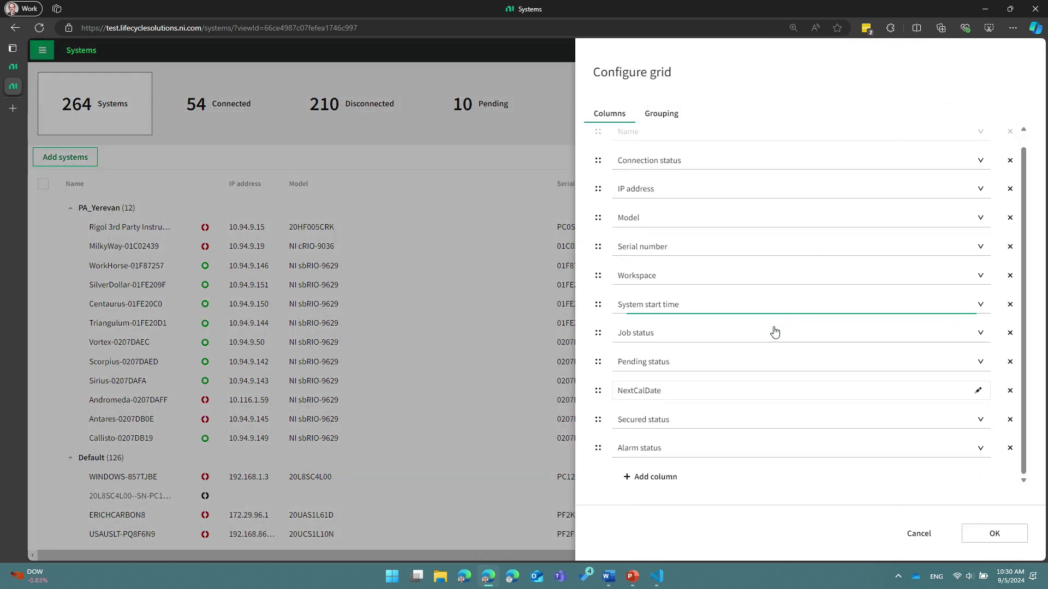
Add a notebook column named 'DemoCal' using EarliestCalBySystem.ipynb with a 24-hour update interval.
{"action": "left_click", "coordinate": [651, 476]}
{"action": "left_click", "coordinate": [629, 544]}
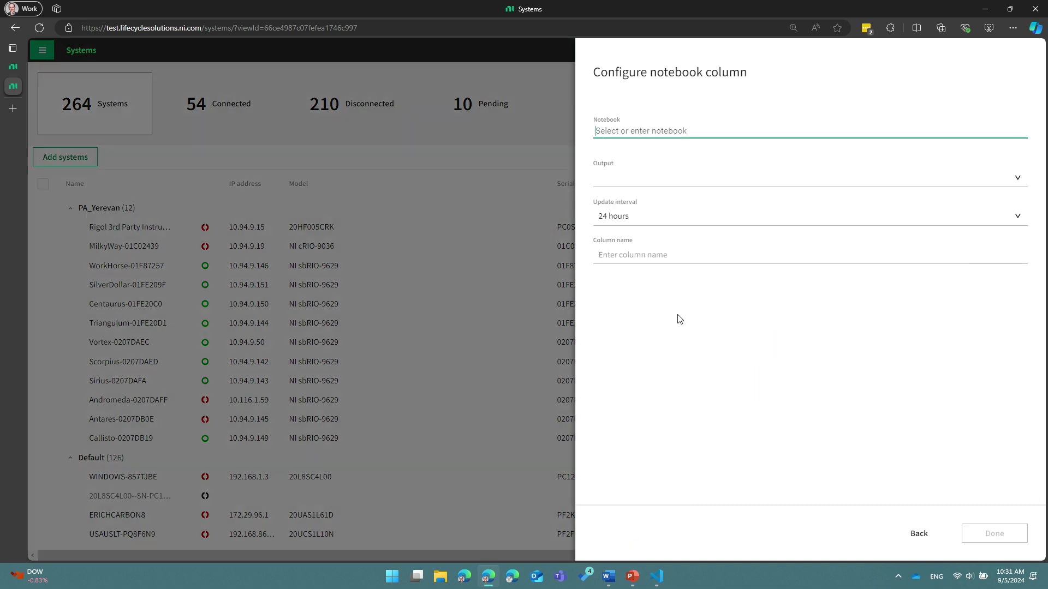
{"action": "left_click", "coordinate": [638, 132]}
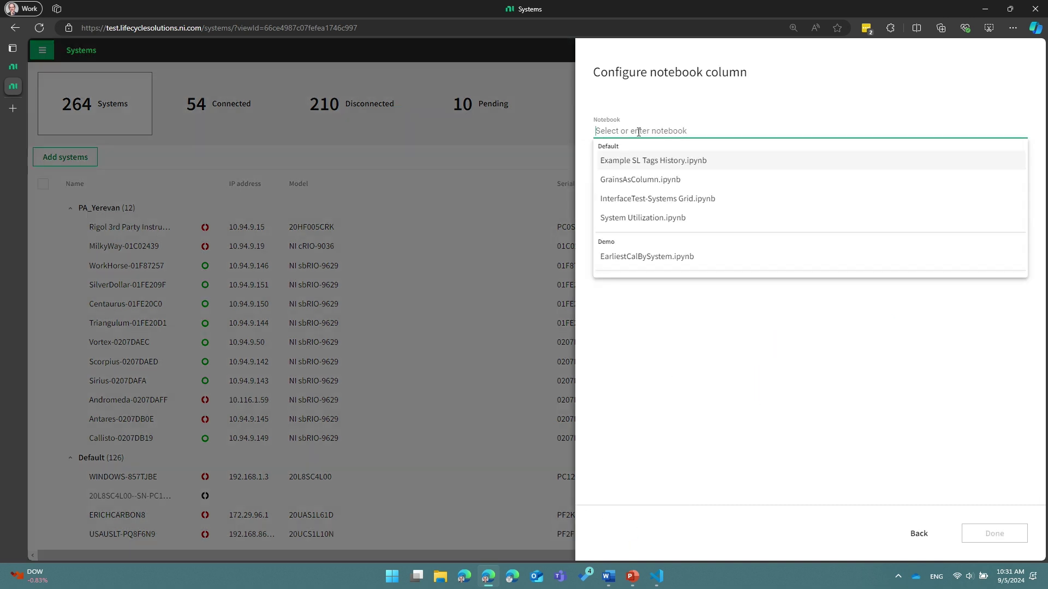
{"action": "left_click", "coordinate": [677, 258]}
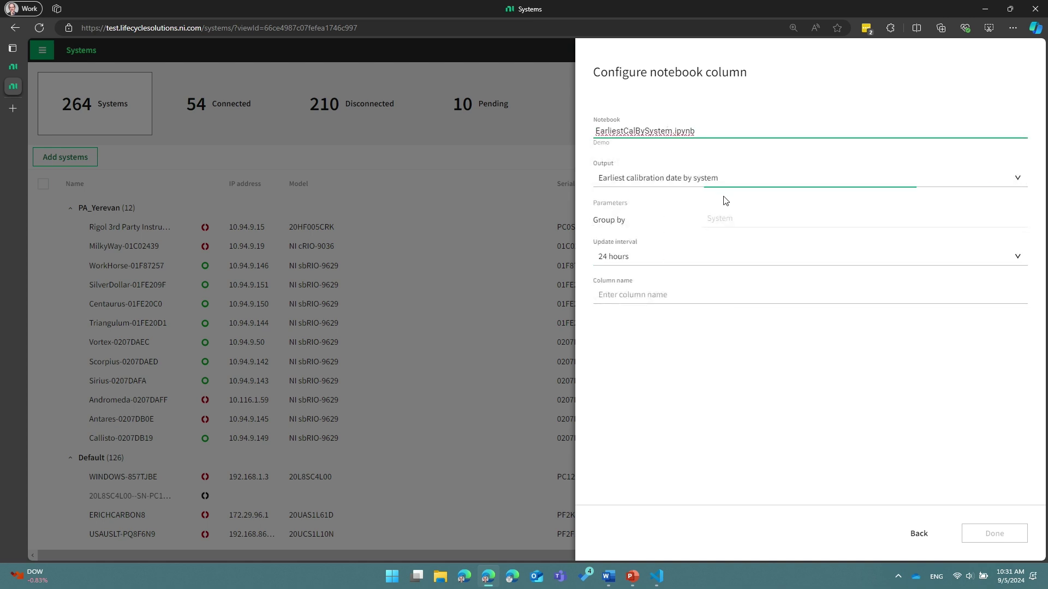
{"action": "left_click", "coordinate": [729, 217]}
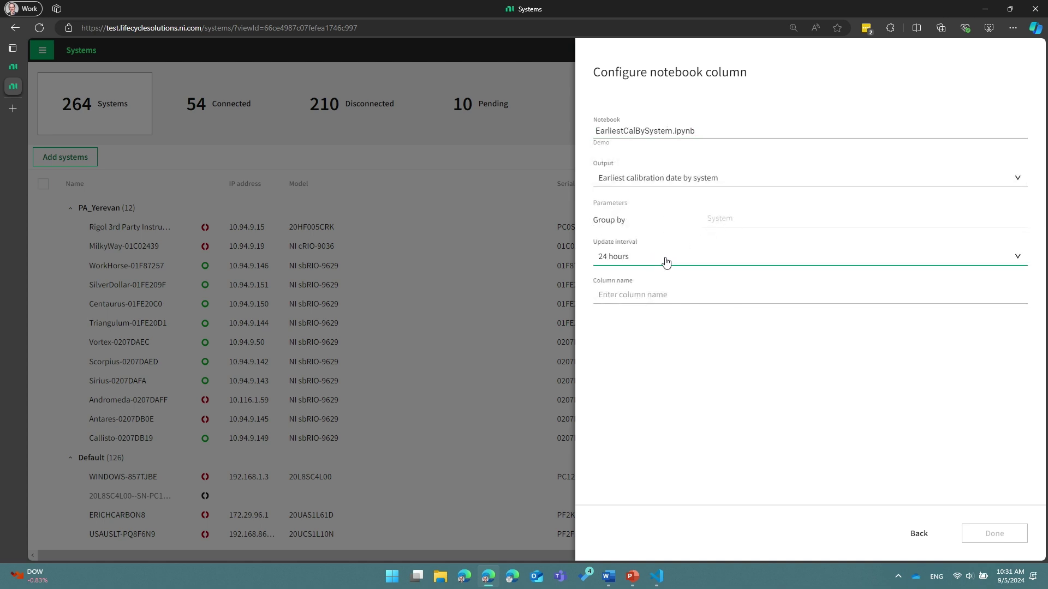
{"action": "left_click", "coordinate": [669, 294]}
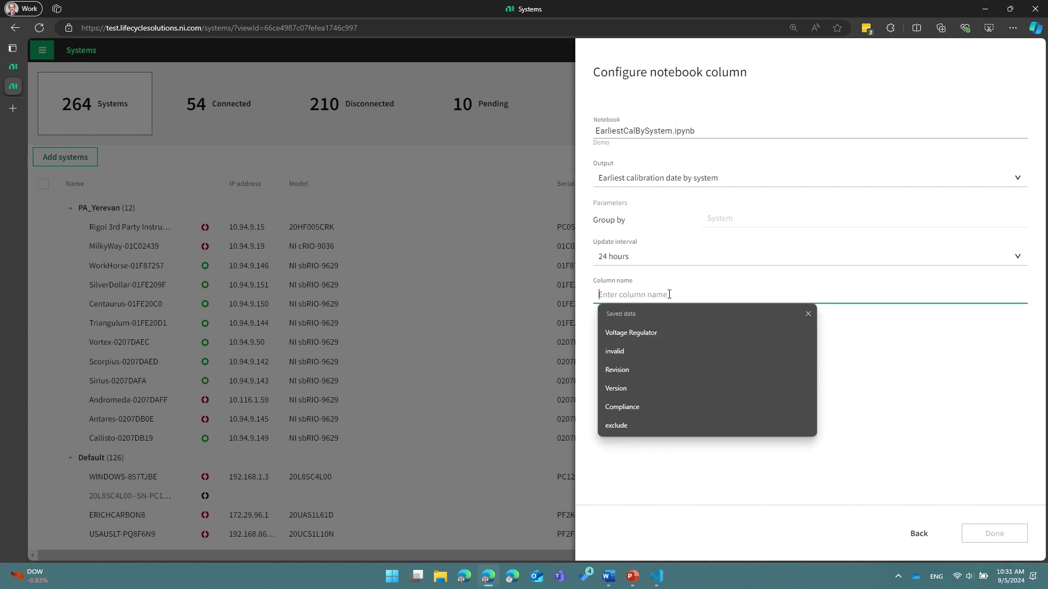
{"action": "type", "text": "DemoCal"}
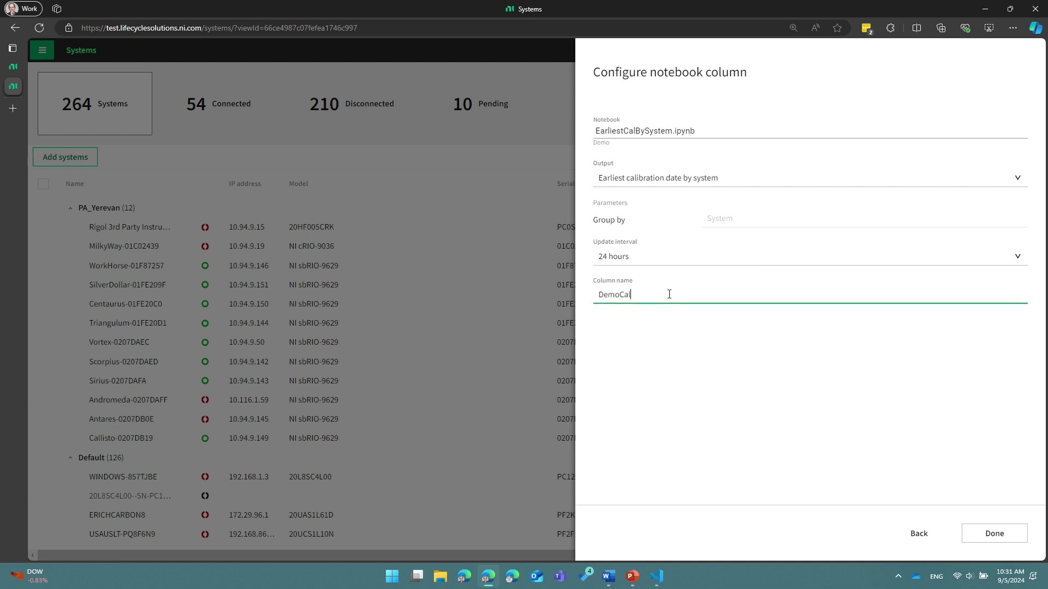
{"action": "left_click", "coordinate": [995, 534]}
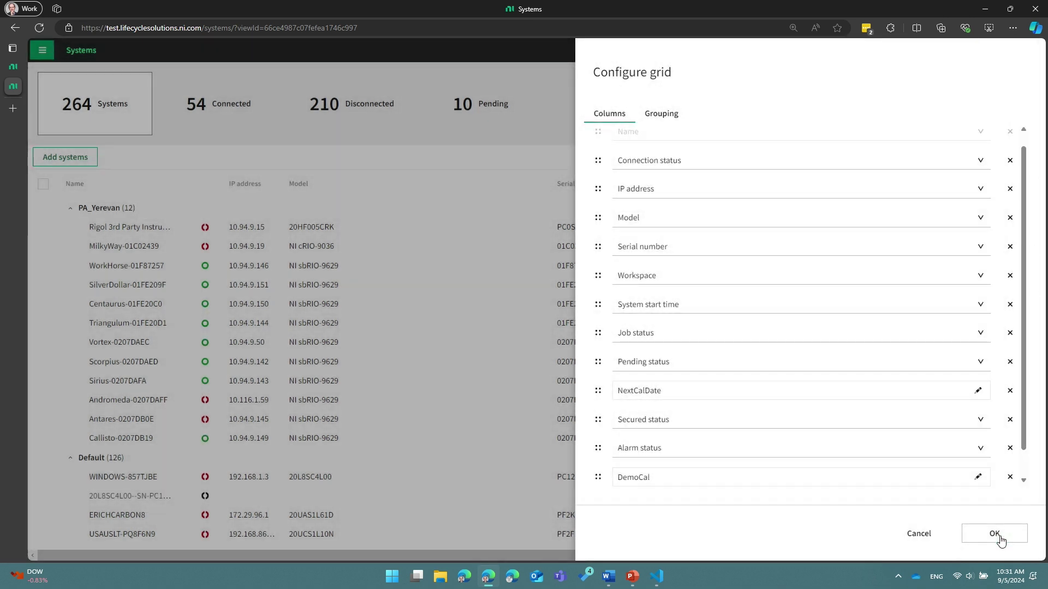
Apply the new grid configuration, bring the DemoCal column into view, and narrow NextCalDate.
{"action": "scroll", "coordinate": [969, 471], "scroll_direction": "down", "scroll_amount": 1}
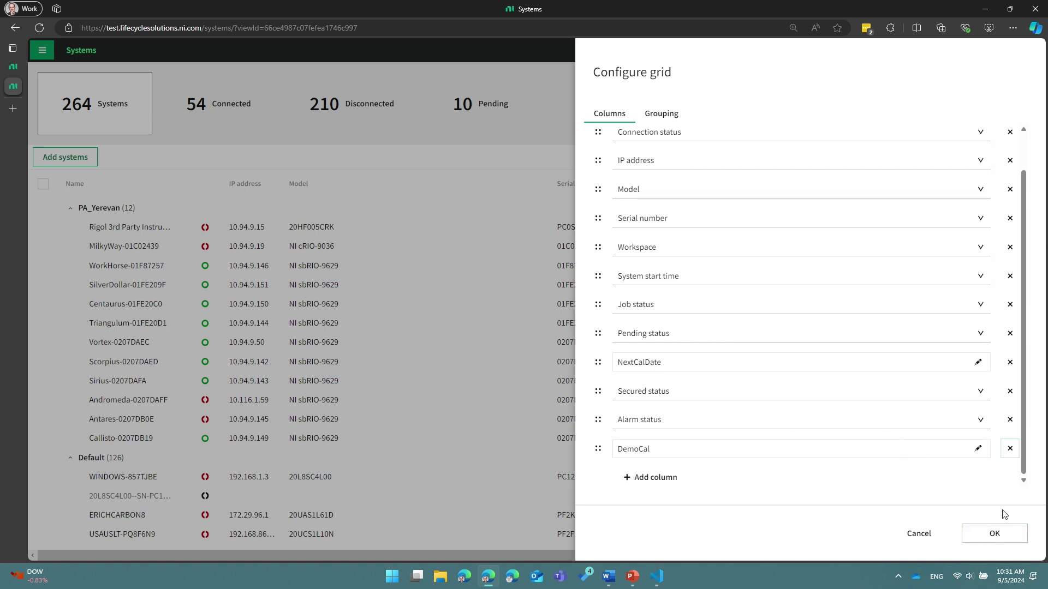
{"action": "left_click", "coordinate": [994, 534]}
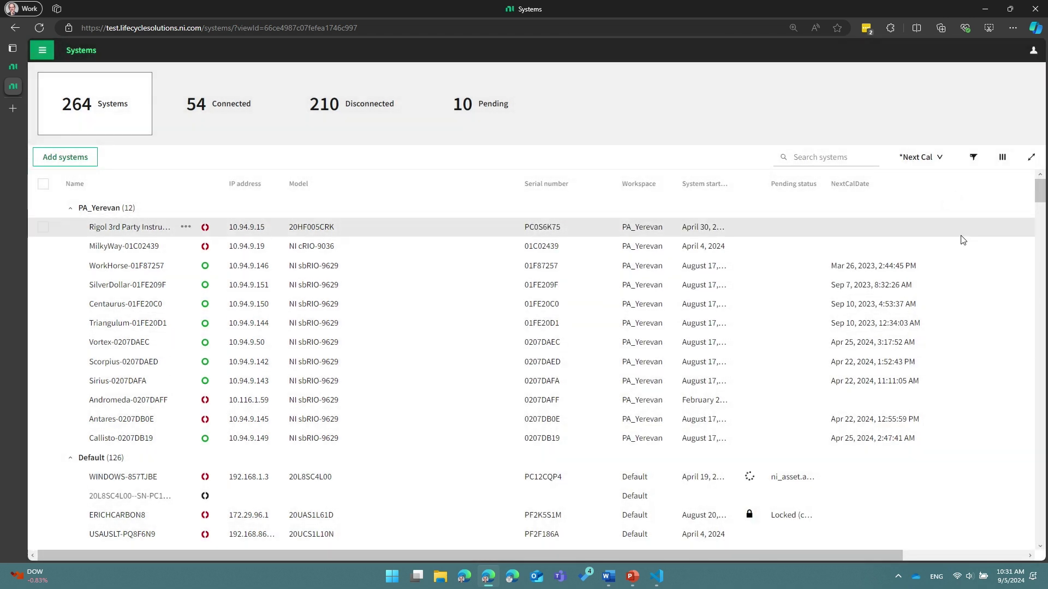
{"action": "left_click_drag", "start_coordinate": [847, 556], "coordinate": [977, 554]}
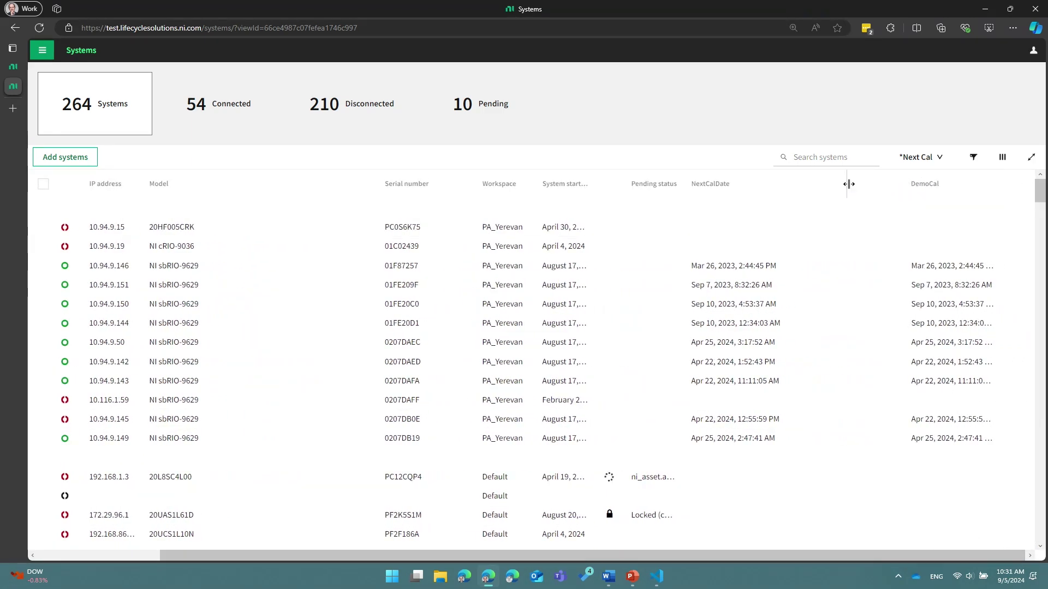
{"action": "left_click_drag", "start_coordinate": [847, 184], "coordinate": [794, 185]}
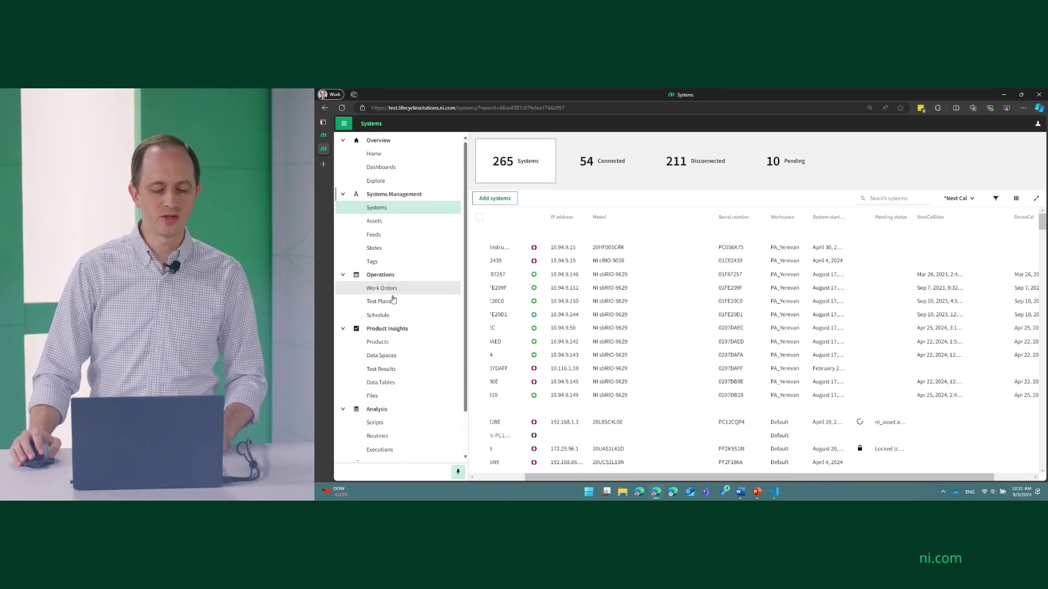
Go through Test Results and Products to the Voltage Regulator 7.3.24 product page.
{"action": "left_click", "coordinate": [398, 369]}
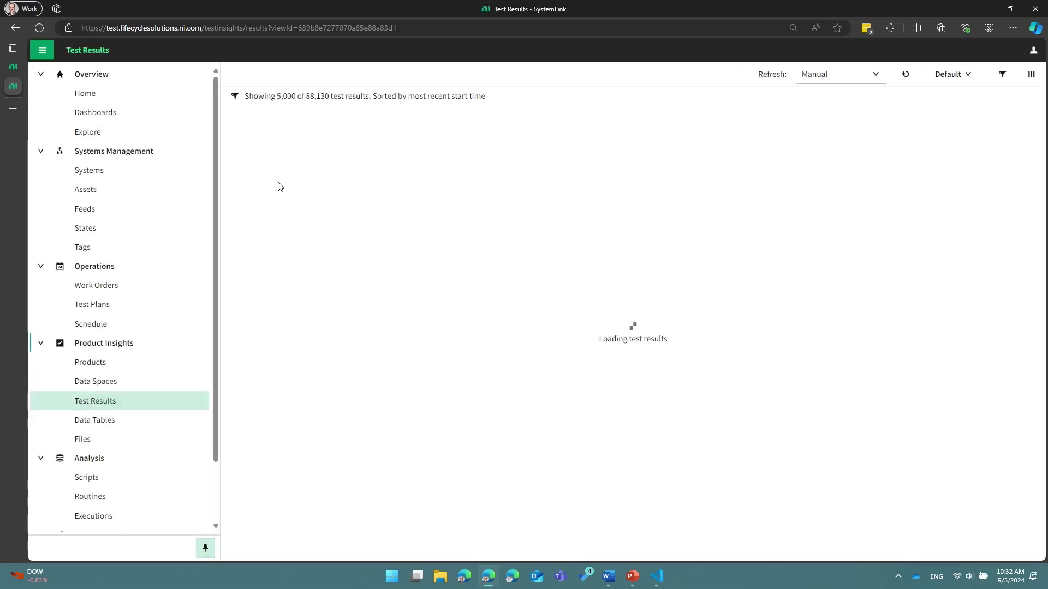
{"action": "left_click", "coordinate": [116, 367]}
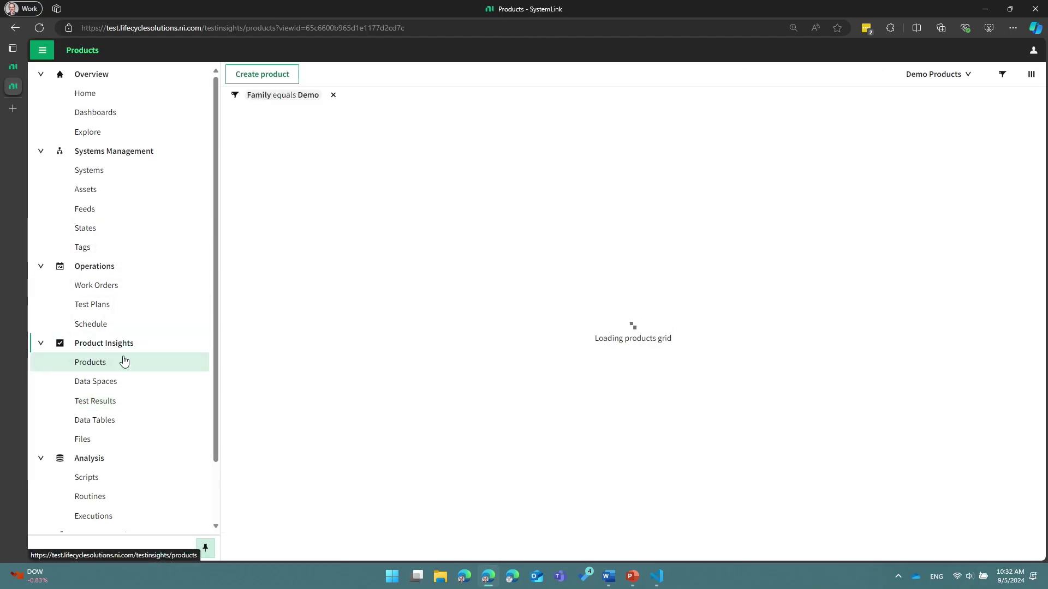
{"action": "left_click", "coordinate": [322, 175]}
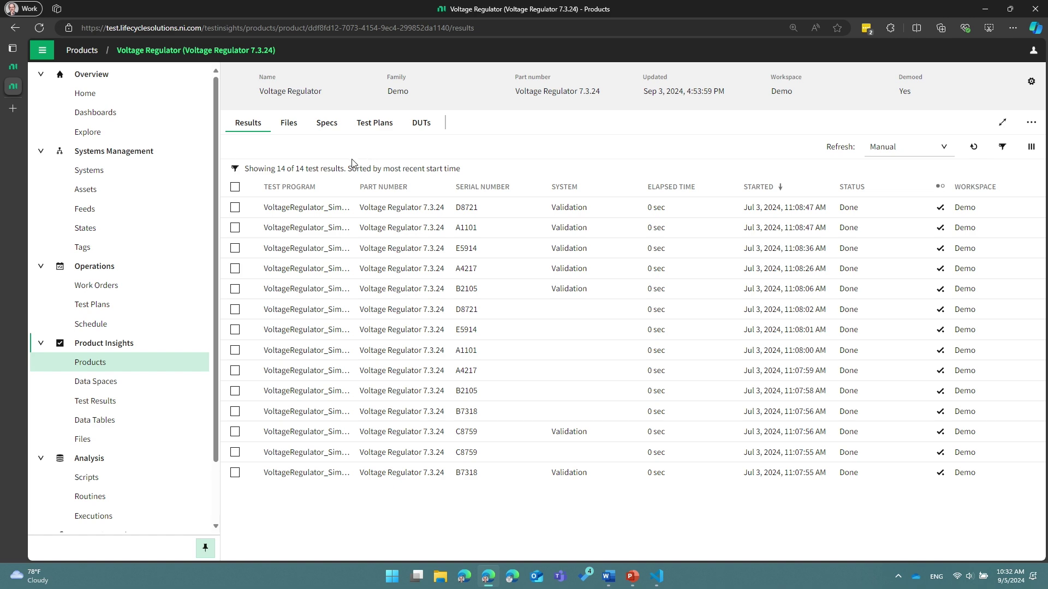
Analyze all 14 Voltage Regulator test results with Results Summary Report Example.ipynb.
{"action": "left_click", "coordinate": [235, 188]}
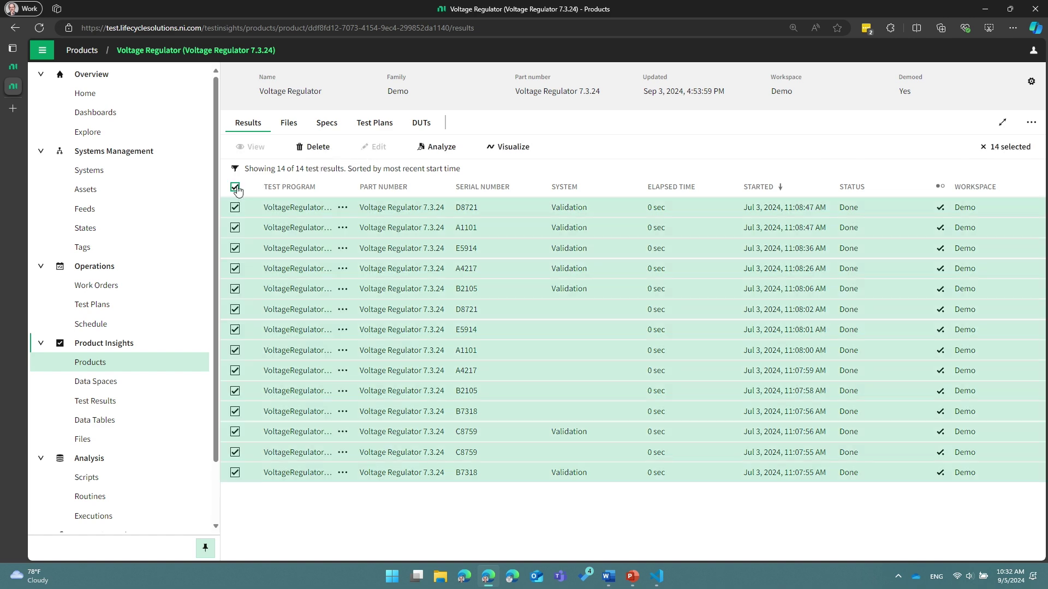
{"action": "left_click", "coordinate": [441, 147]}
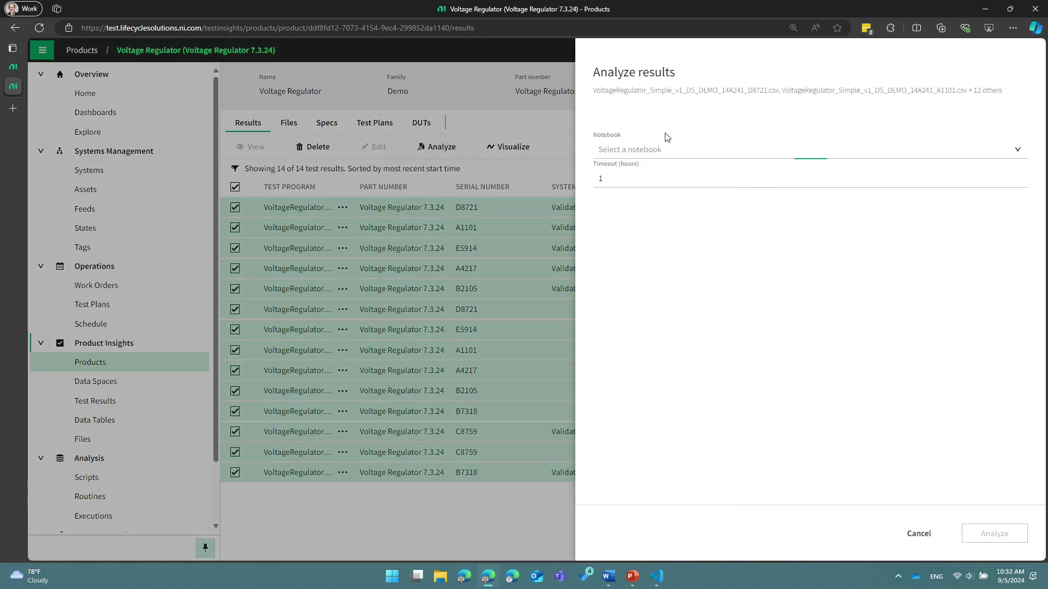
{"action": "left_click", "coordinate": [677, 149]}
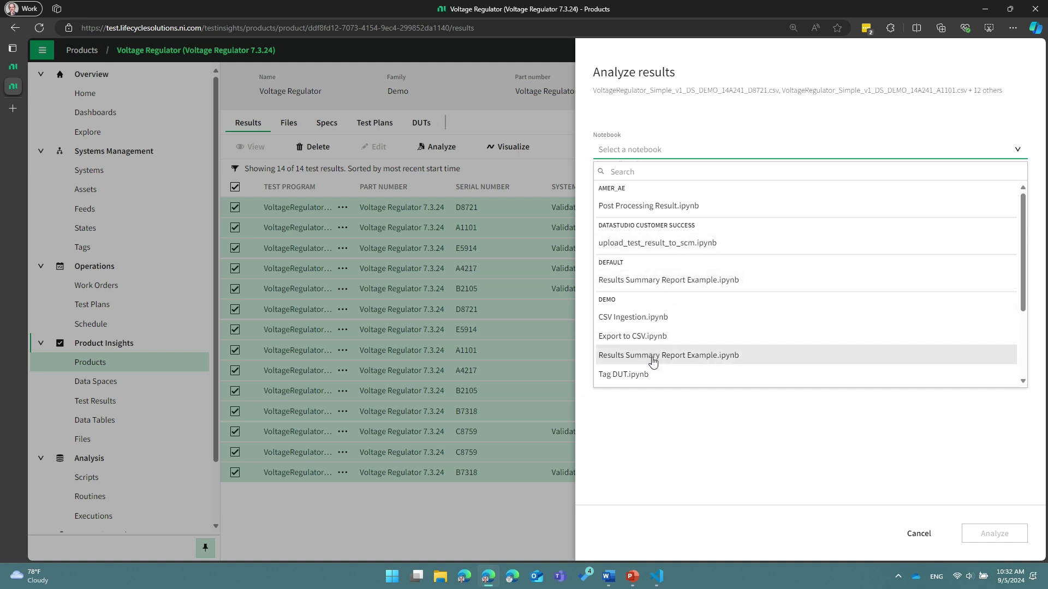
{"action": "left_click", "coordinate": [681, 360]}
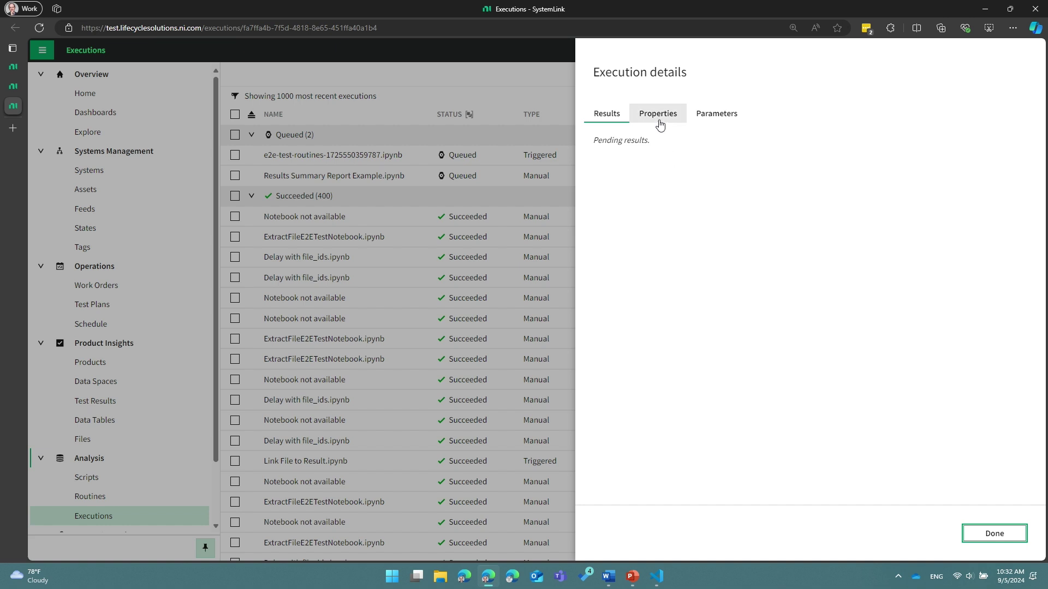
Select all 11 Voltage Regulator specs for notebook analysis, then cancel it.
{"action": "left_click", "coordinate": [13, 87]}
{"action": "left_click", "coordinate": [328, 124]}
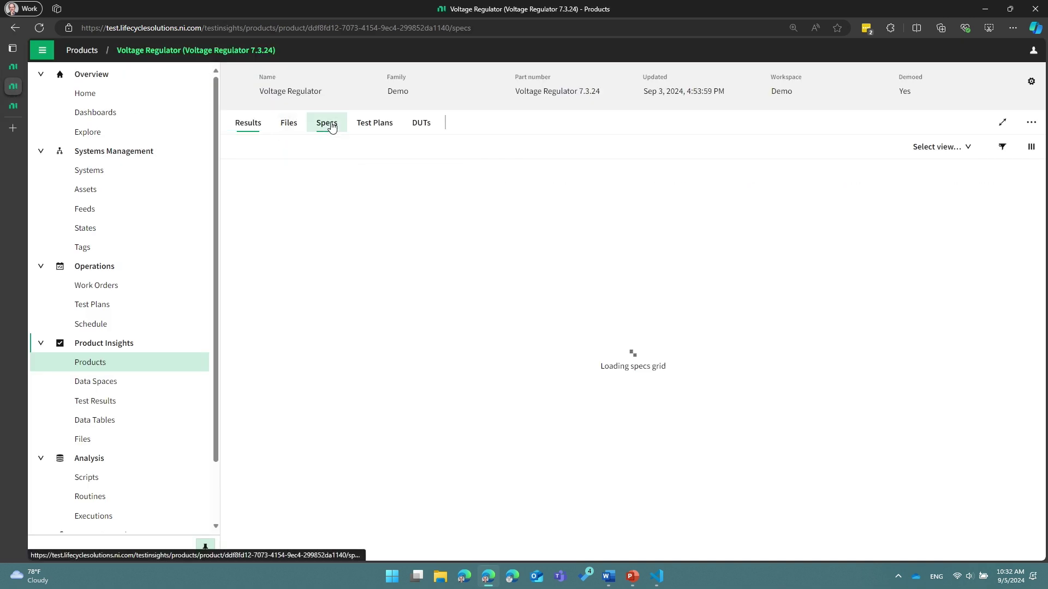
{"action": "left_click", "coordinate": [236, 170]}
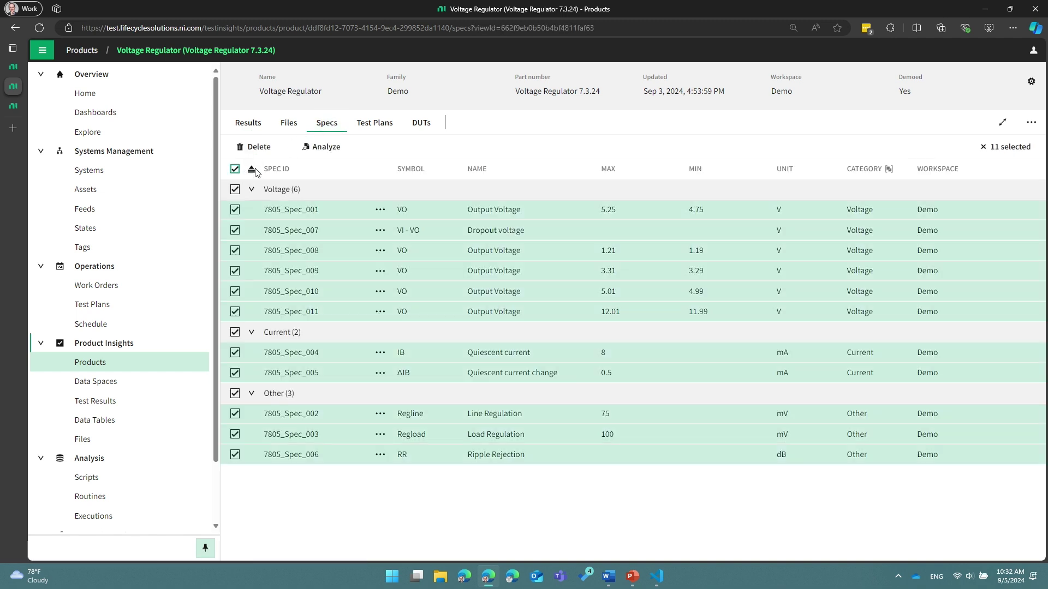
{"action": "left_click", "coordinate": [308, 153]}
{"action": "left_click", "coordinate": [917, 532]}
Select all the product's files and choose DataStudio BDC CSV Ingestion.ipynb to analyze them.
{"action": "left_click", "coordinate": [297, 130]}
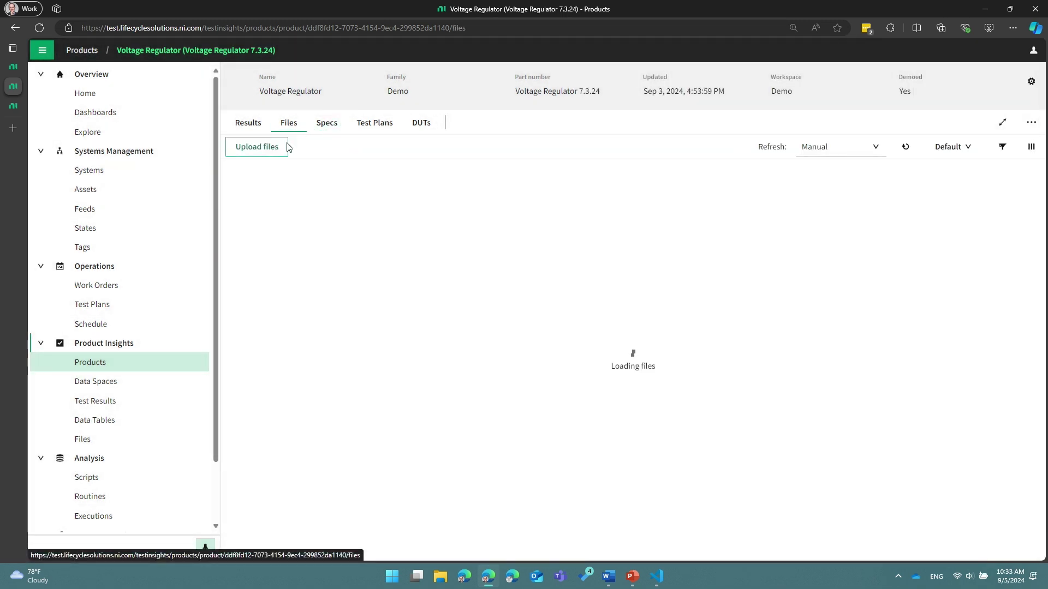
{"action": "left_click", "coordinate": [235, 168]}
{"action": "left_click", "coordinate": [387, 147]}
{"action": "left_click", "coordinate": [390, 171]}
{"action": "left_click", "coordinate": [677, 152]}
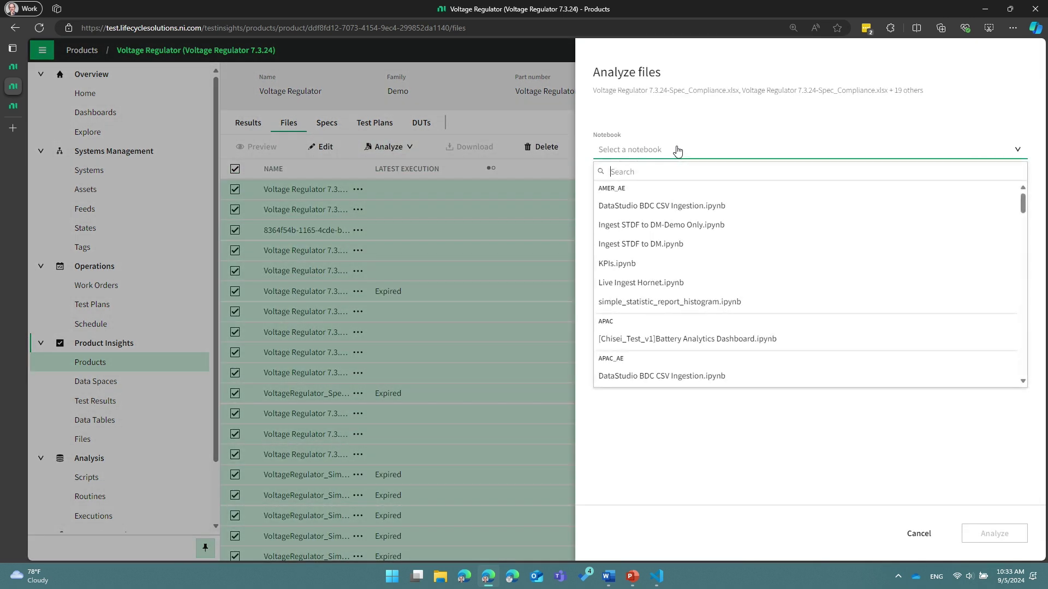
{"action": "left_click", "coordinate": [658, 206]}
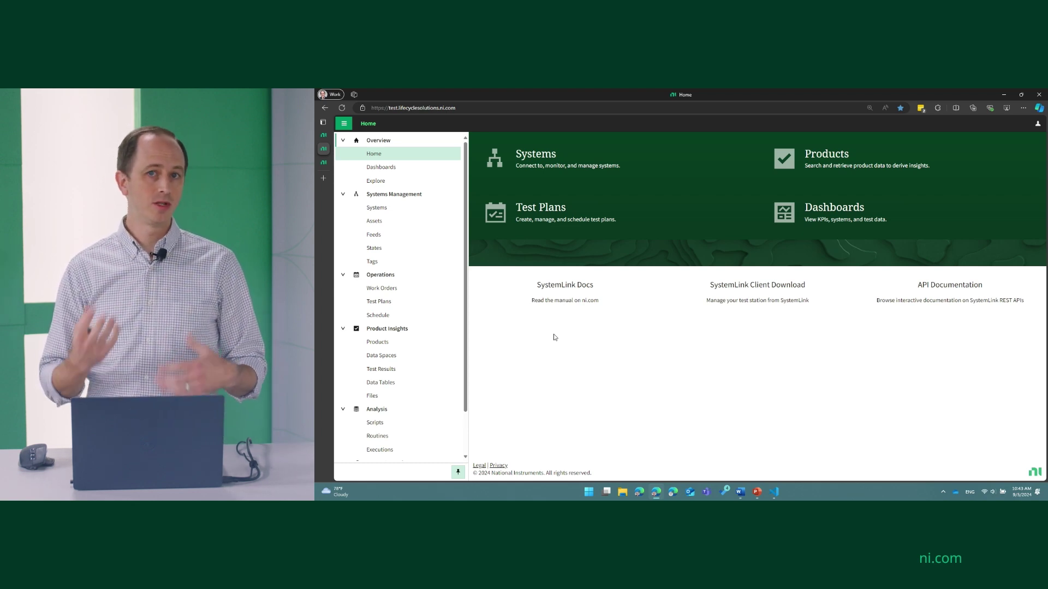
Go to the Explore page and list the query data sources.
{"action": "left_click", "coordinate": [395, 187]}
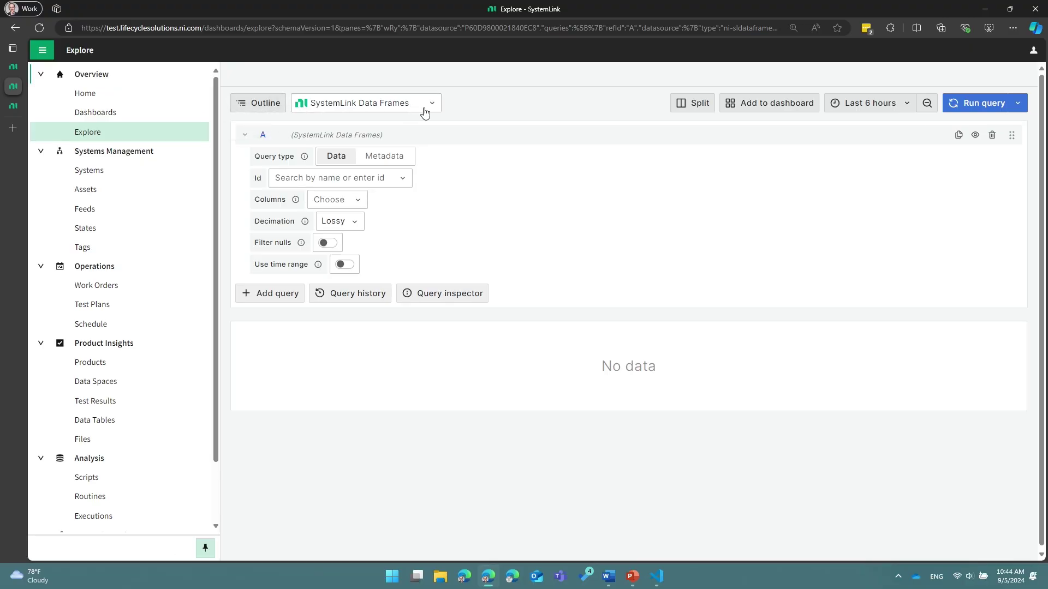
{"action": "left_click", "coordinate": [425, 113]}
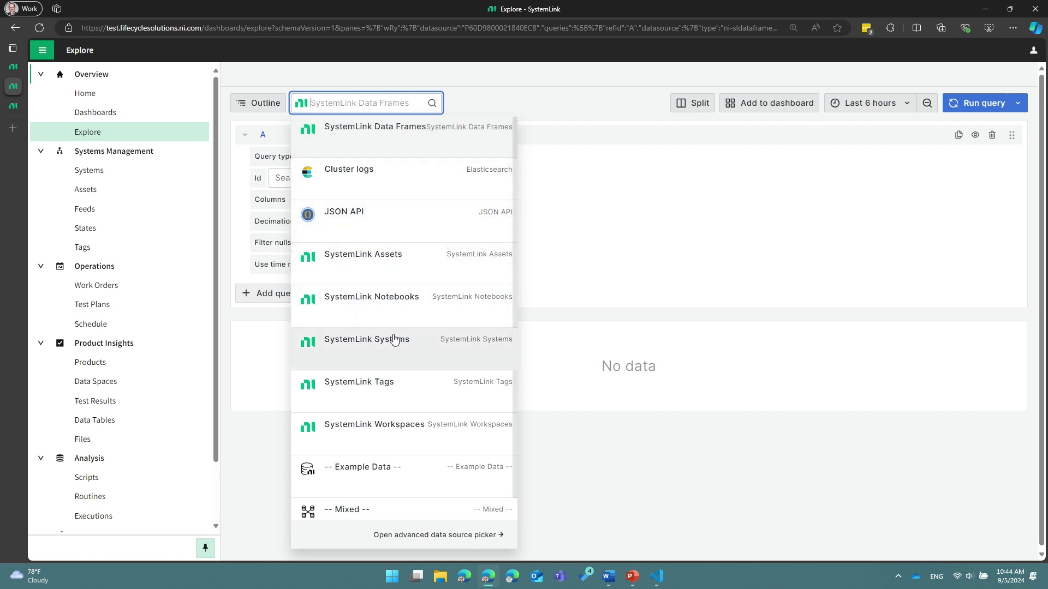
Use the SystemLink Data Frames source and select the data frame matching 'battery'.
{"action": "left_click", "coordinate": [384, 131]}
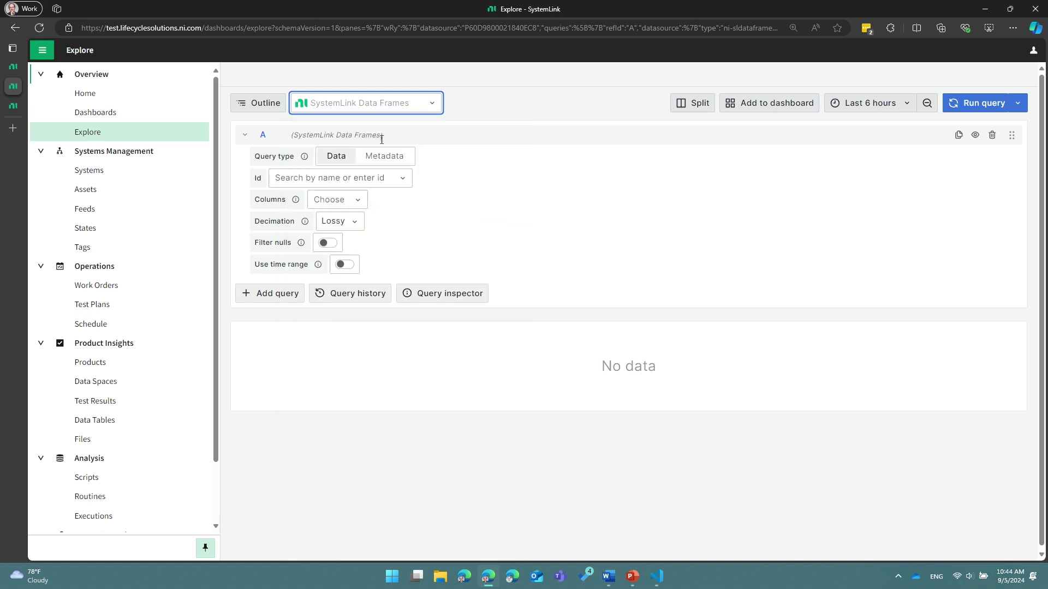
{"action": "left_click", "coordinate": [346, 184]}
{"action": "type", "text": "battery"}
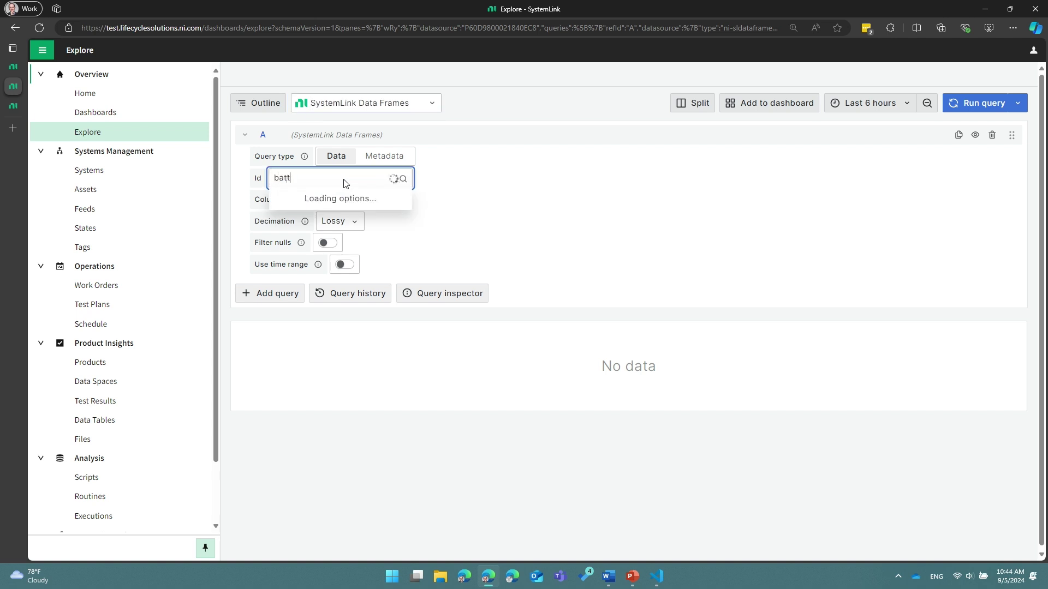
{"action": "left_click", "coordinate": [343, 234]}
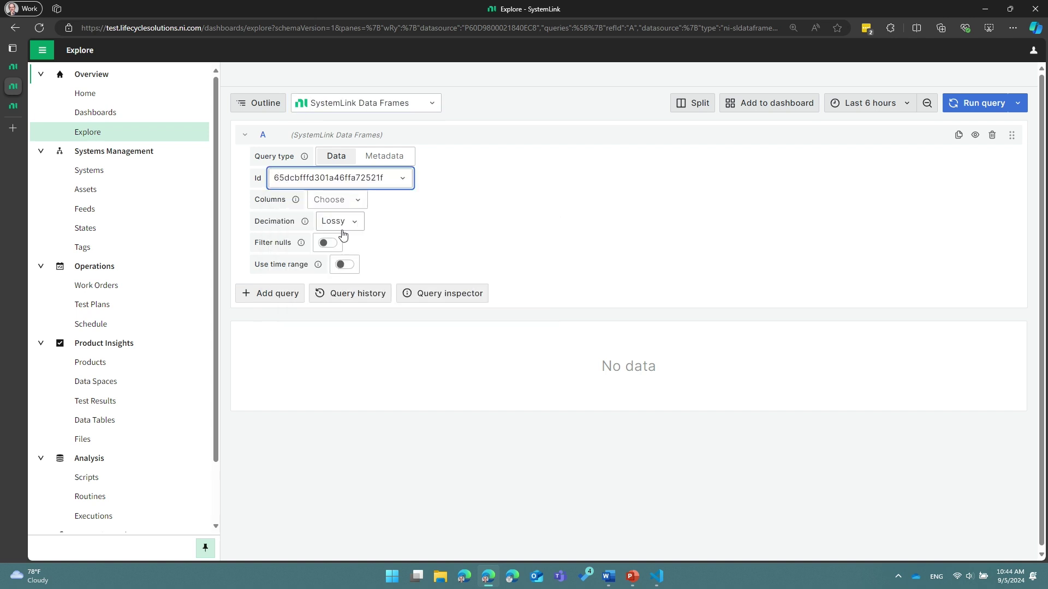
Query the BattPack_Total_Current.AV and BattPack_Total_Power.AV columns, then return Home.
{"action": "left_click", "coordinate": [358, 201]}
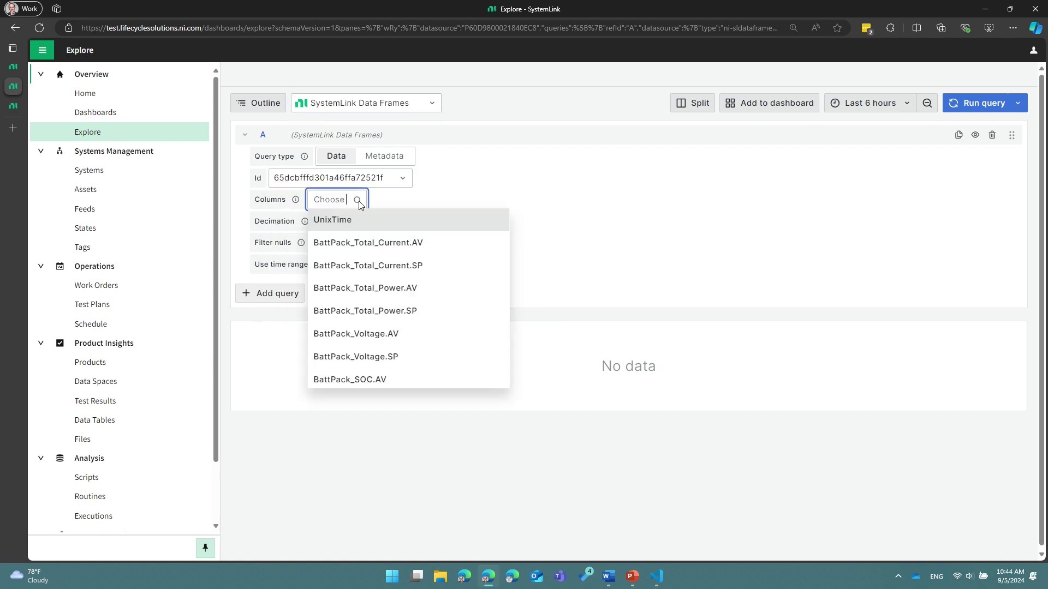
{"action": "left_click", "coordinate": [364, 252]}
{"action": "left_click", "coordinate": [437, 201]}
{"action": "left_click", "coordinate": [400, 265]}
{"action": "left_click", "coordinate": [981, 103]}
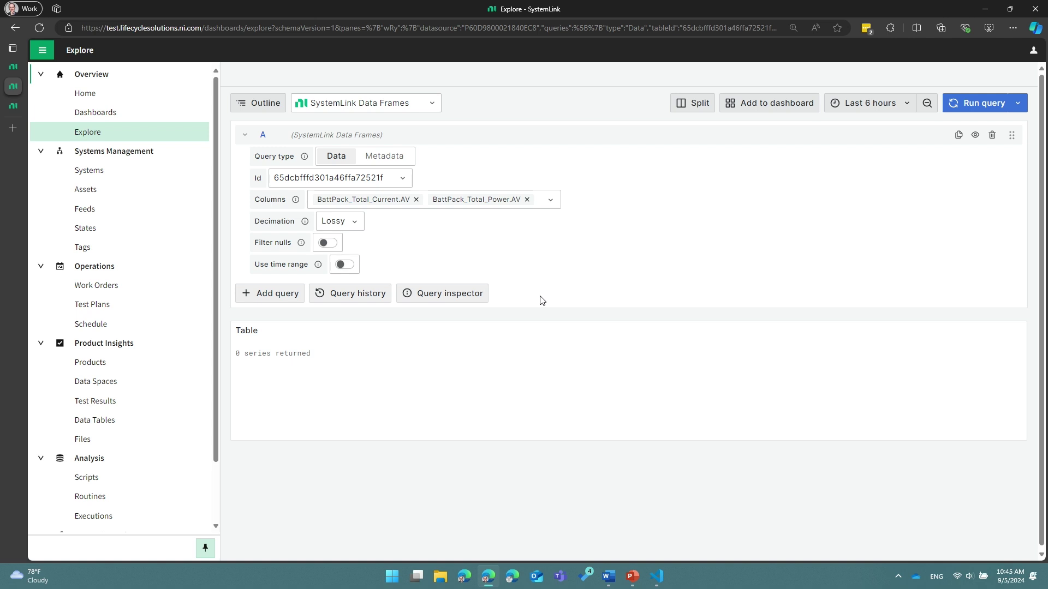
{"action": "left_click", "coordinate": [129, 99]}
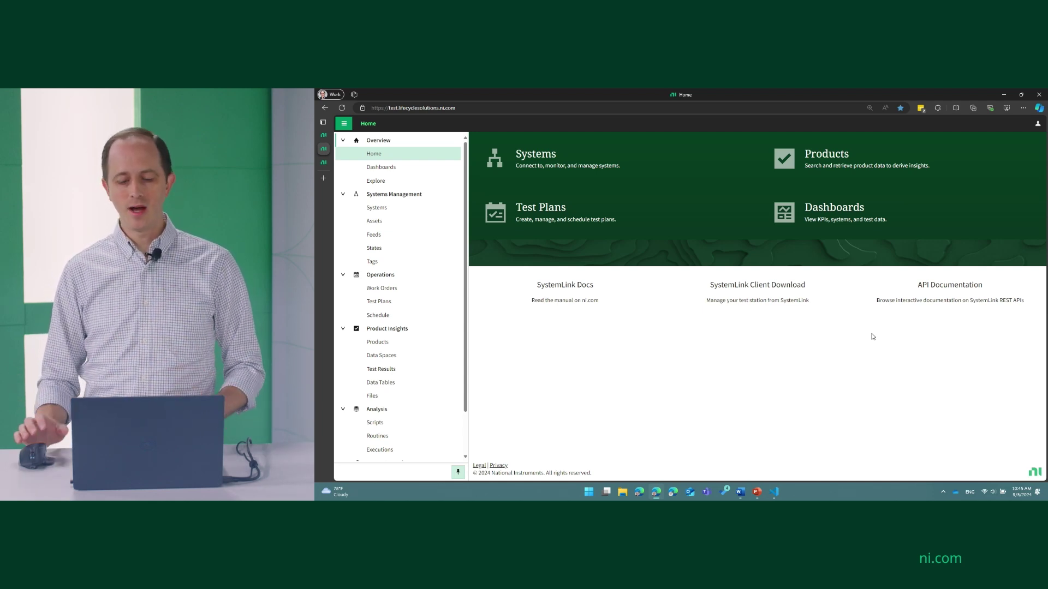
Show the Dataframe API definition in Swagger UI and expand GET /nidataframe/v1/tables.
{"action": "left_click", "coordinate": [925, 300]}
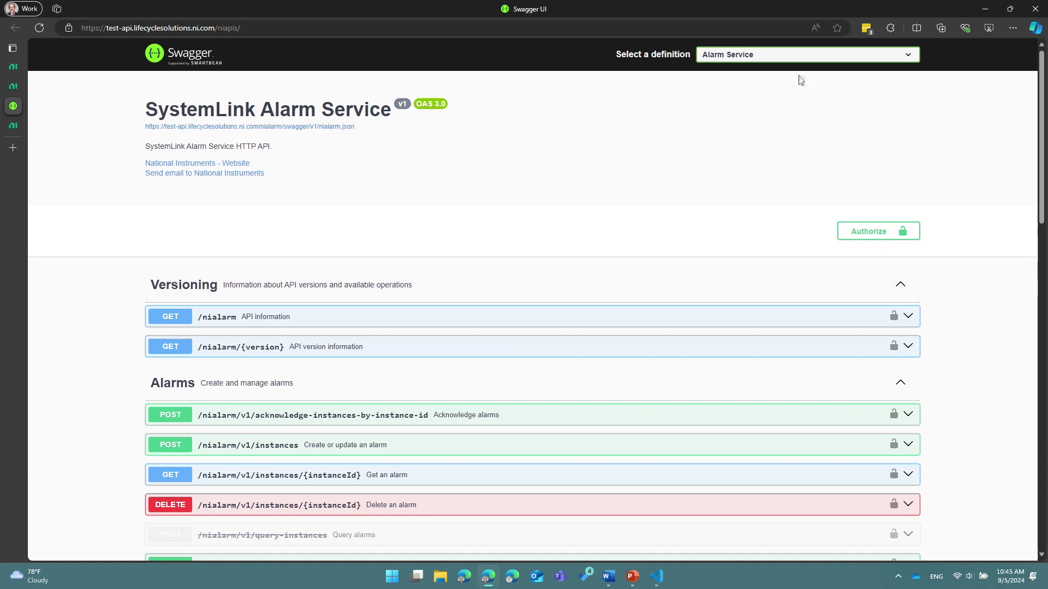
{"action": "left_click", "coordinate": [782, 59]}
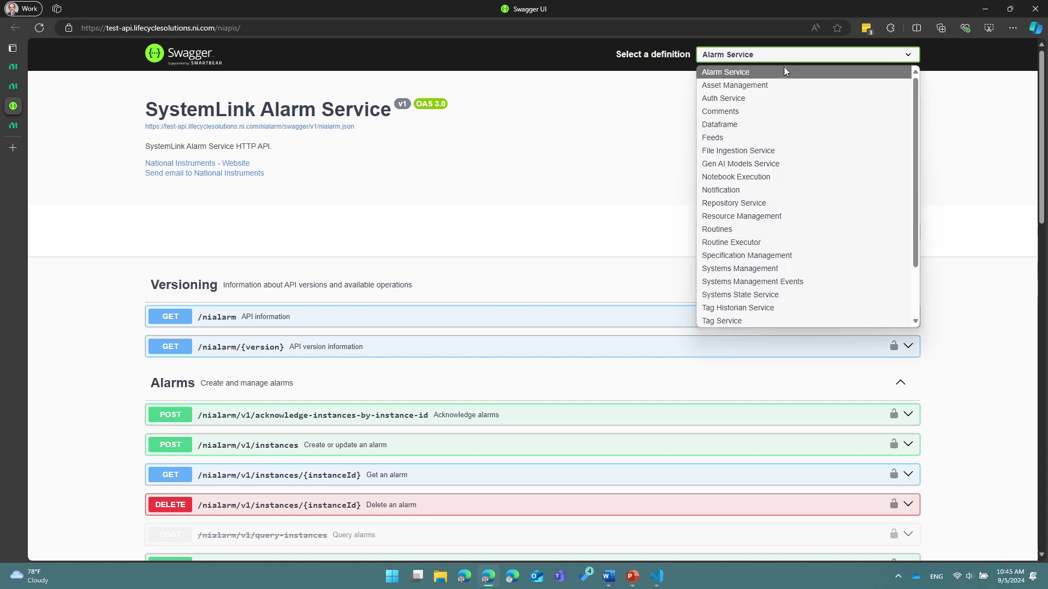
{"action": "left_click", "coordinate": [787, 124]}
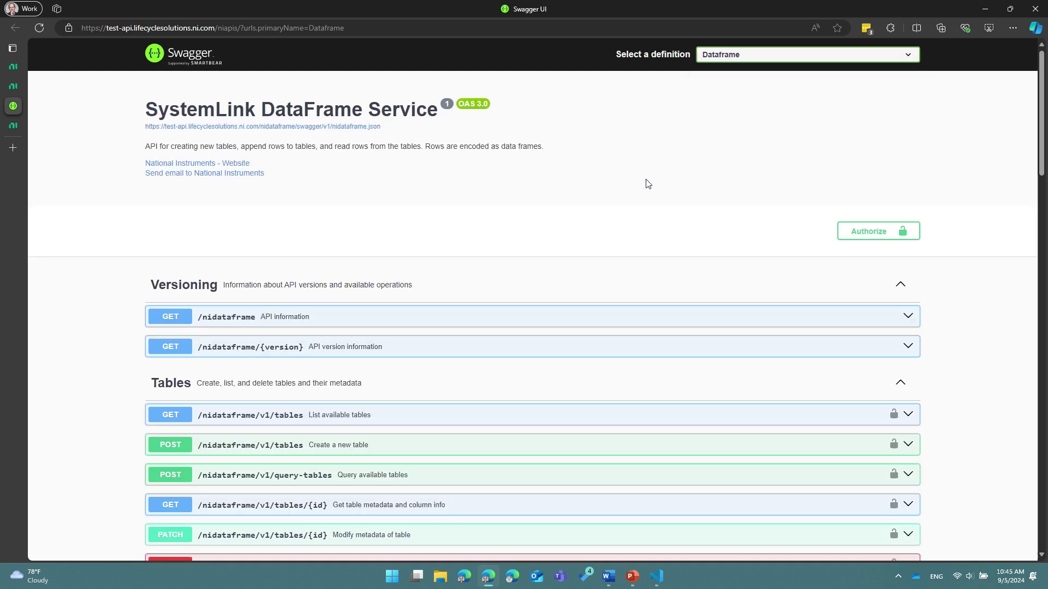
{"action": "scroll", "coordinate": [647, 185], "scroll_direction": "down", "scroll_amount": 1}
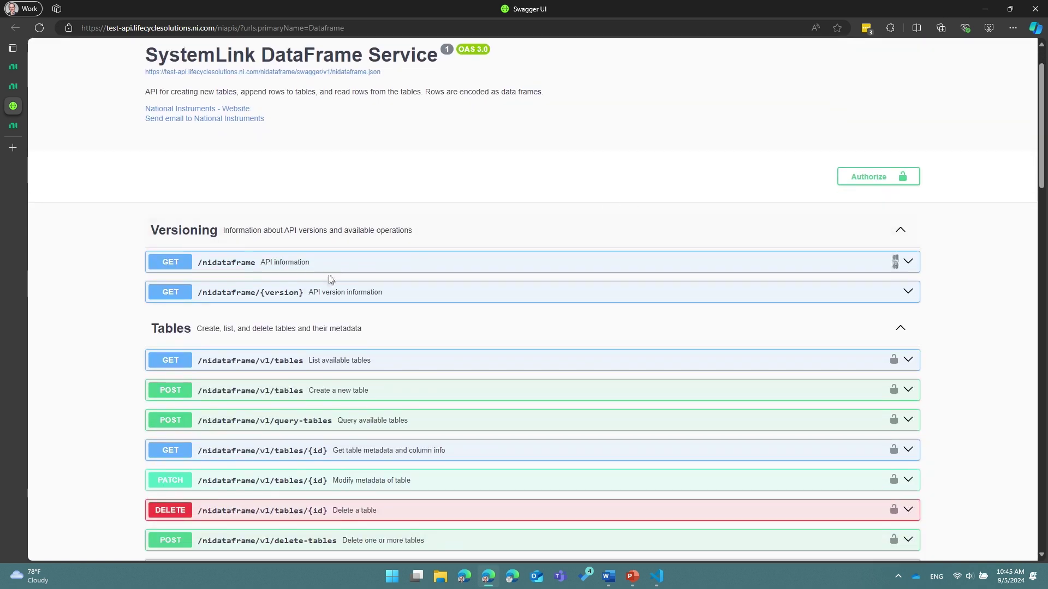
{"action": "scroll", "coordinate": [330, 282], "scroll_direction": "down", "scroll_amount": 3}
{"action": "left_click", "coordinate": [364, 203]}
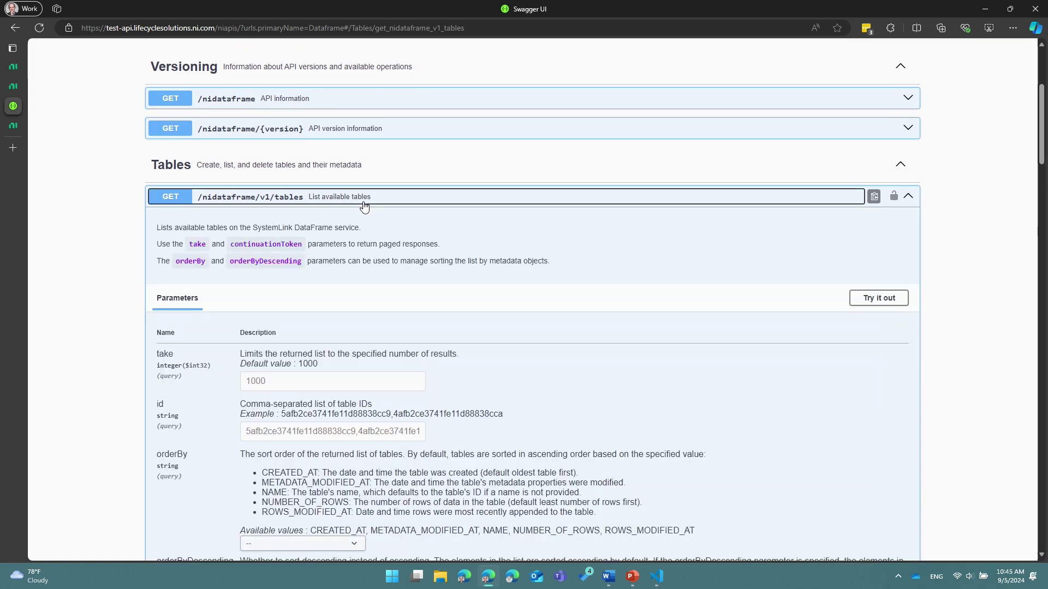
{"action": "scroll", "coordinate": [375, 203], "scroll_direction": "down", "scroll_amount": 3}
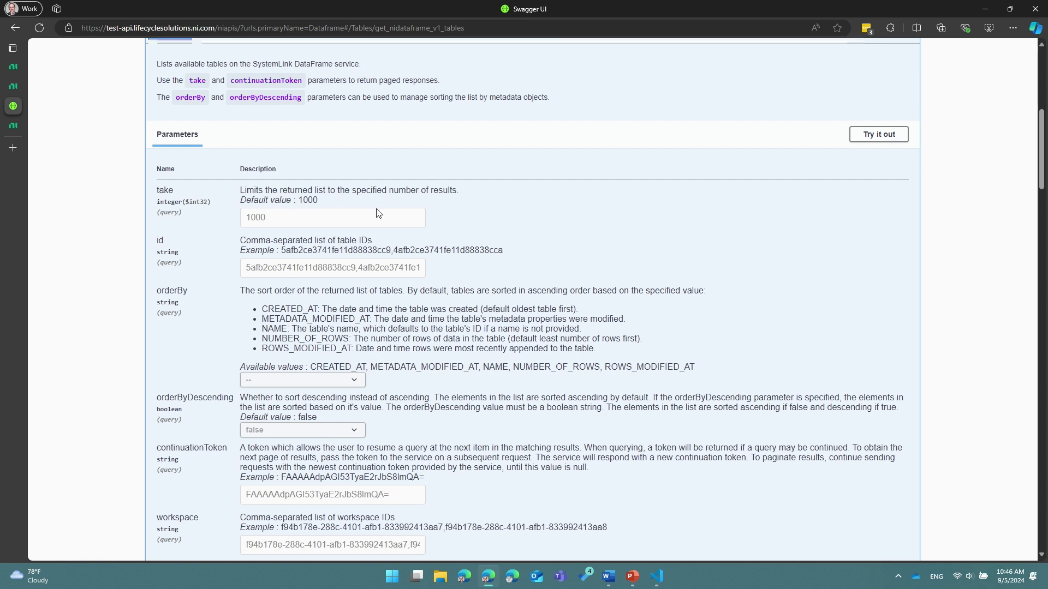
{"action": "key", "text": "ctrl+t"}
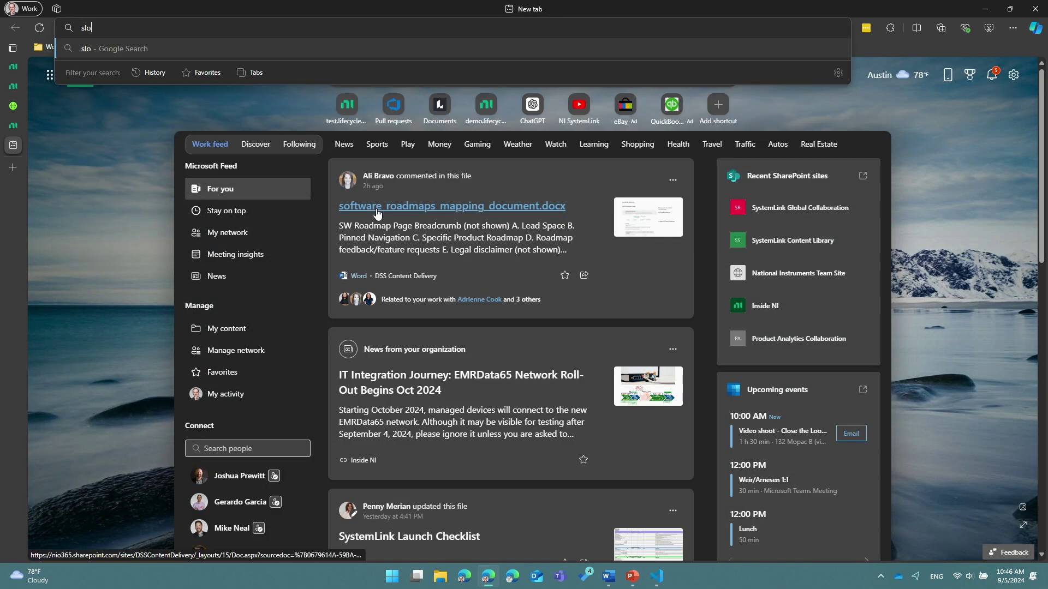
Search 'systemlink' in the address bar and go to the ni/nisystemlink-clients-python repository.
{"action": "type", "text": "systemlink"}
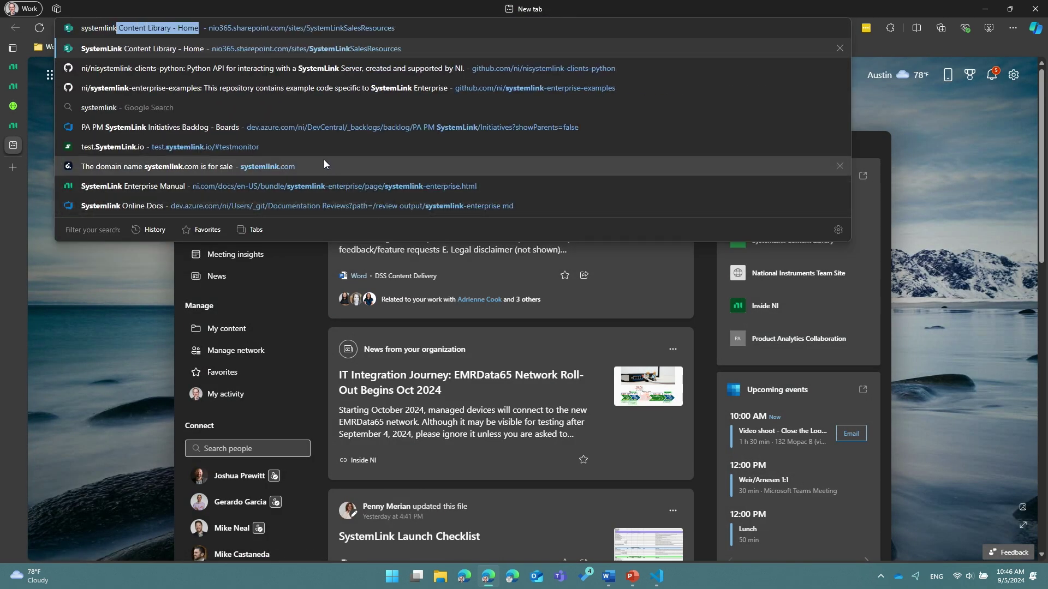
{"action": "left_click", "coordinate": [292, 72]}
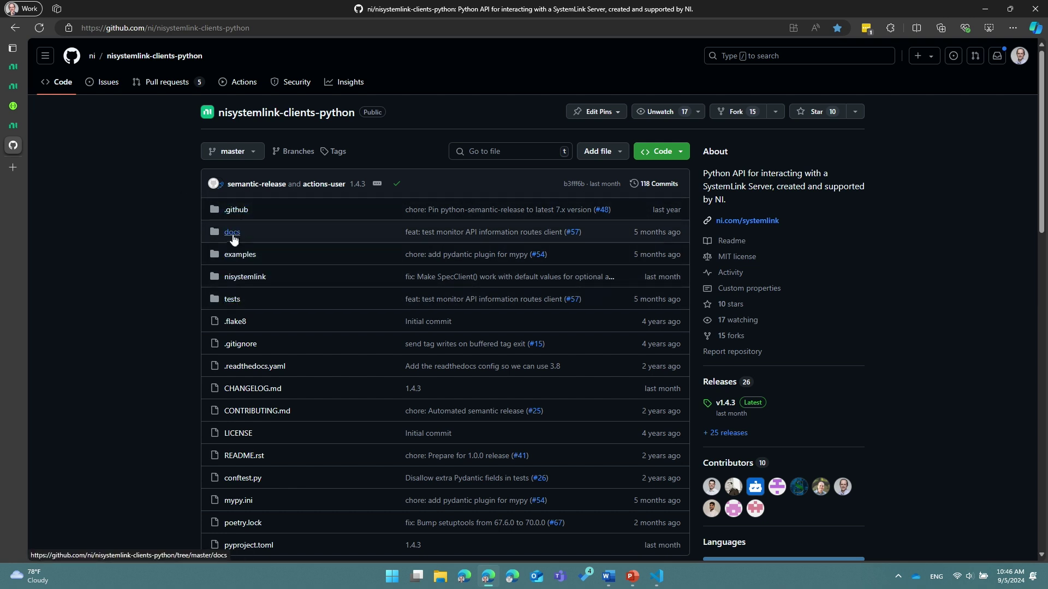
Browse into nisystemlink/clients, zoomed in, to list the core, dataframe, spec, tag and testmonitor folders.
{"action": "left_click", "coordinate": [240, 281]}
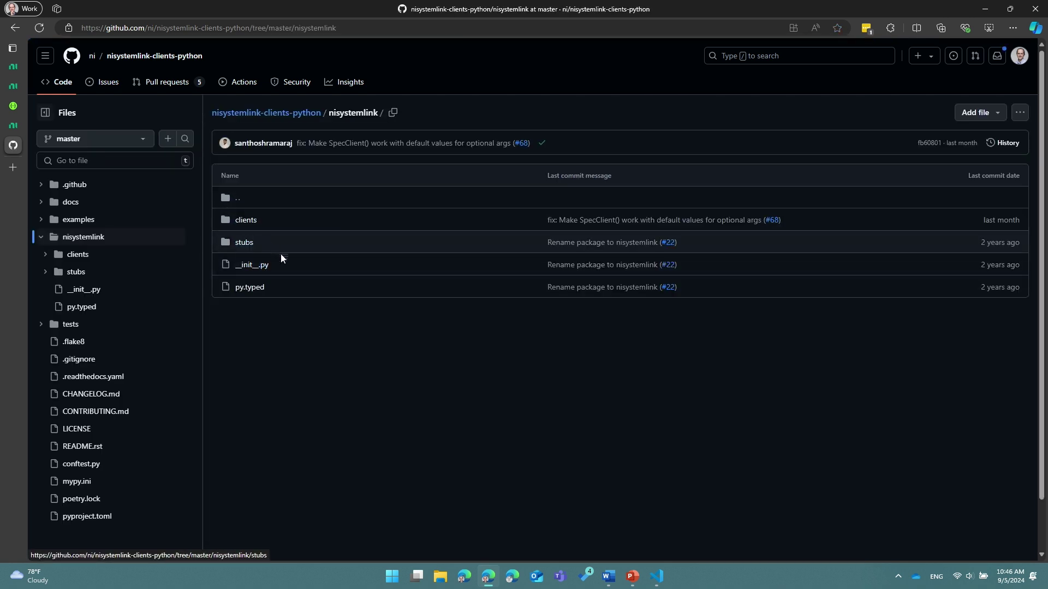
{"action": "key", "text": "ctrl+plus"}
{"action": "key", "text": "ctrl+plus"}
{"action": "left_click", "coordinate": [298, 268]}
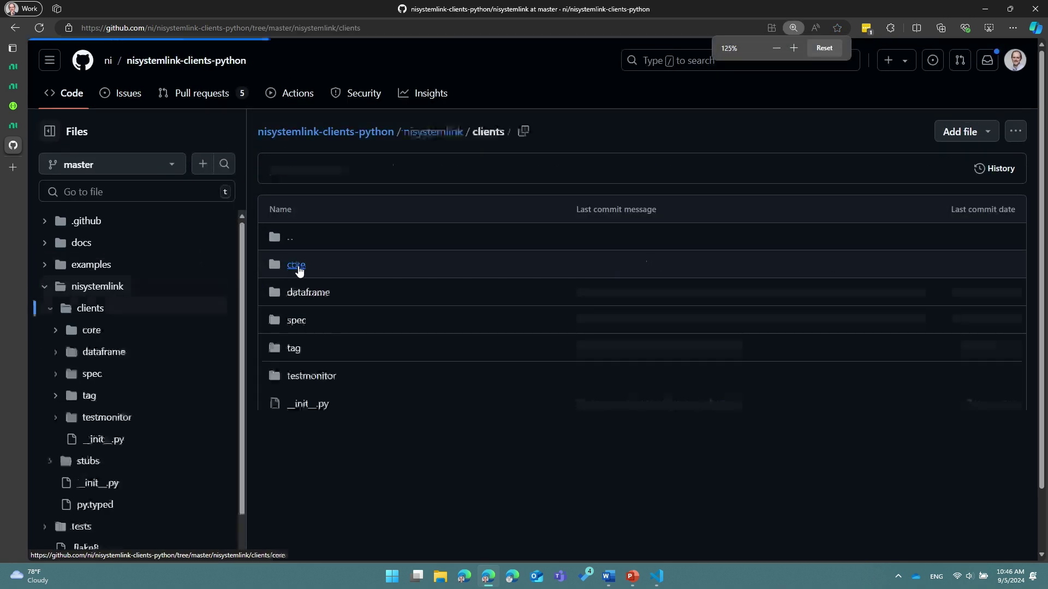